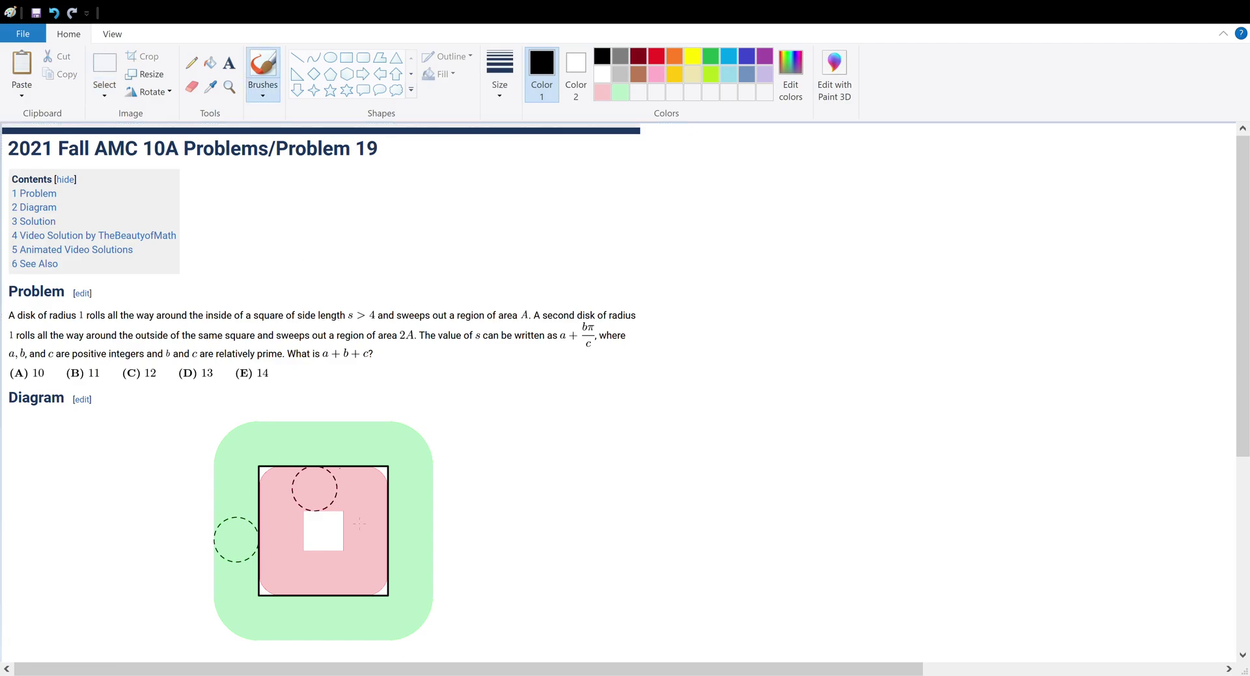
Sketch trial black loops around the white square, then undo them
{"action": "mouse_move", "coordinate": [150, 170]}
{"action": "left_mouse_down"}
{"action": "mouse_move", "coordinate": [203, 160]}
{"action": "mouse_move", "coordinate": [287, 176]}
{"action": "left_mouse_up"}
{"action": "scroll", "coordinate": [297, 430], "scroll_direction": "down", "scroll_amount": 4}
{"action": "scroll", "coordinate": [297, 430], "scroll_direction": "up", "scroll_amount": 3}
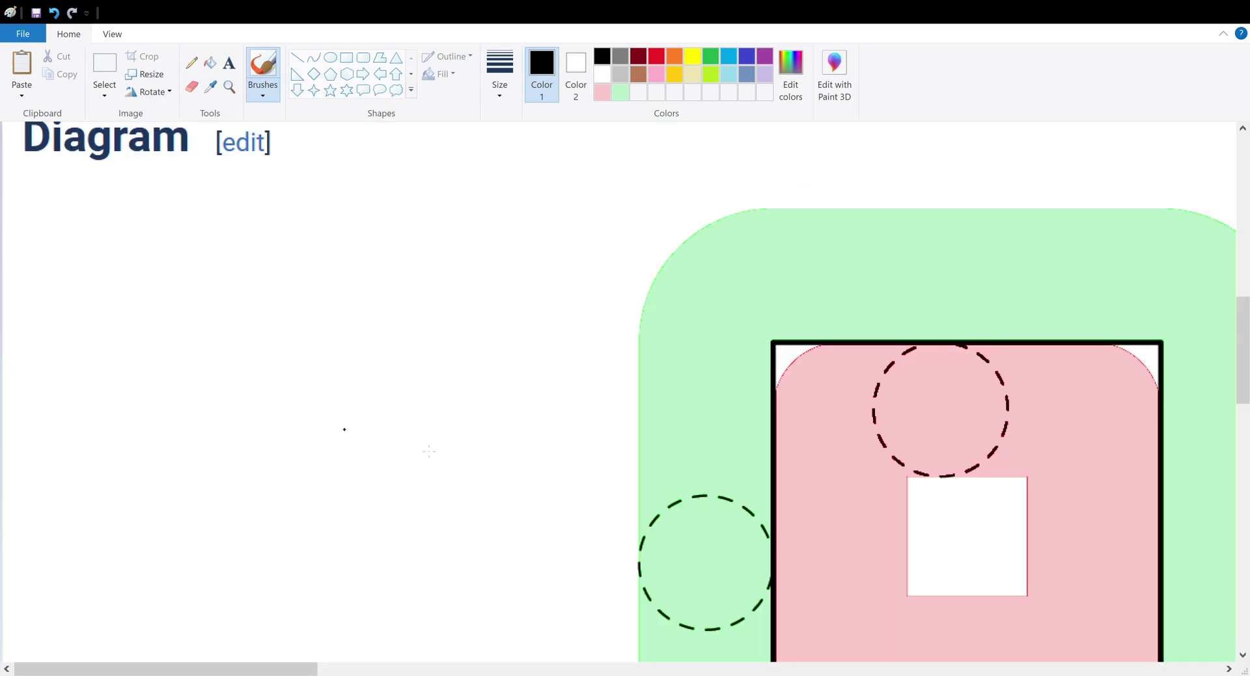
{"action": "scroll", "coordinate": [343, 428], "scroll_direction": "right", "scroll_amount": 5}
{"action": "scroll", "coordinate": [553, 480], "scroll_direction": "down", "scroll_amount": 3}
{"action": "scroll", "coordinate": [555, 477], "scroll_direction": "up", "scroll_amount": 2}
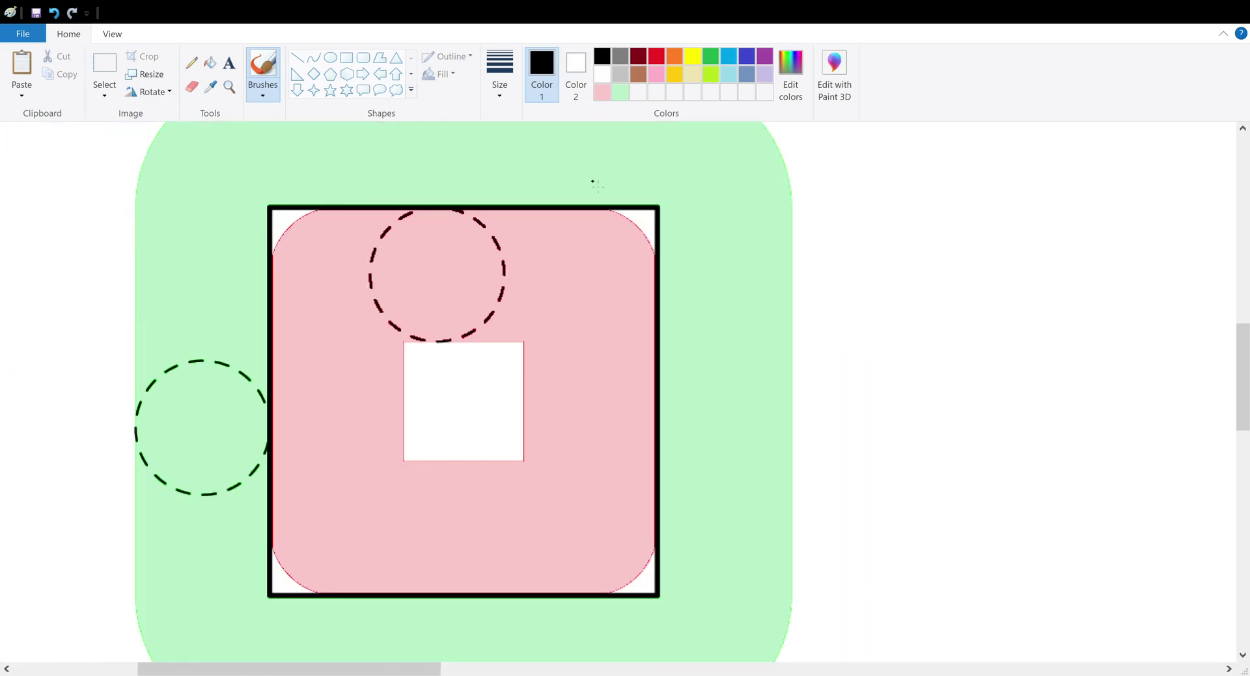
{"action": "mouse_move", "coordinate": [434, 298]}
{"action": "left_mouse_down"}
{"action": "mouse_move", "coordinate": [425, 518]}
{"action": "mouse_move", "coordinate": [490, 309]}
{"action": "mouse_move", "coordinate": [555, 284]}
{"action": "left_mouse_up"}
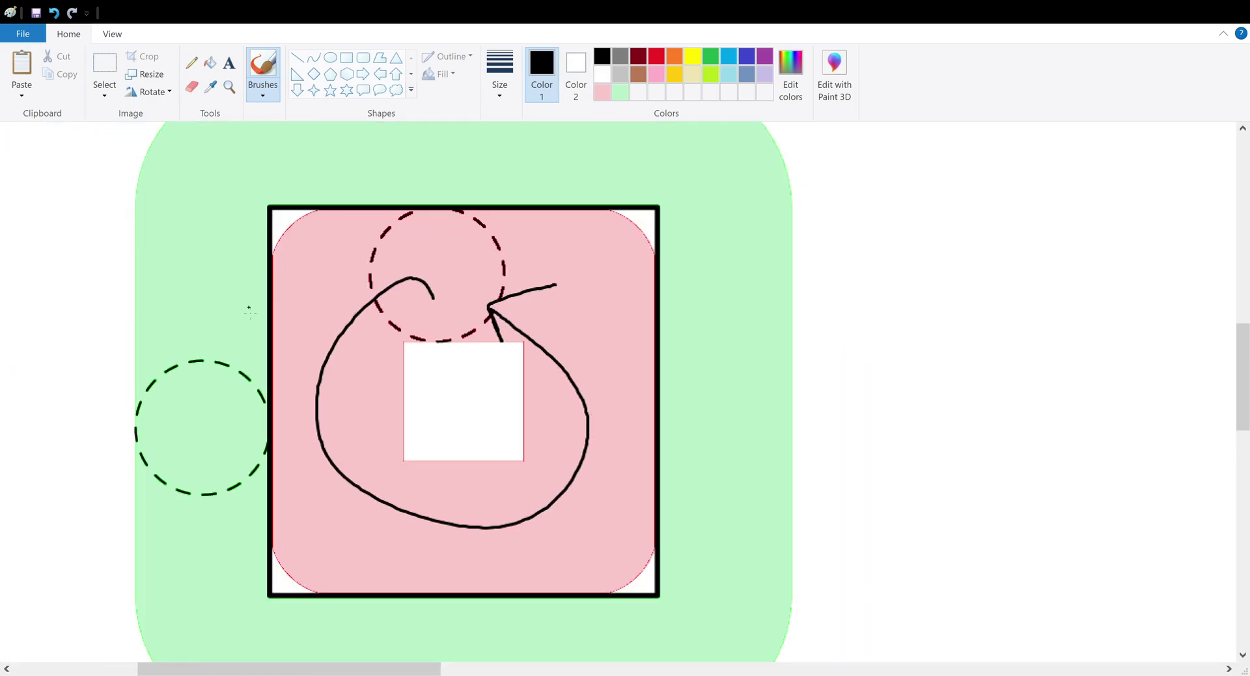
{"action": "mouse_move", "coordinate": [190, 420]}
{"action": "left_mouse_down"}
{"action": "mouse_move", "coordinate": [420, 625]}
{"action": "mouse_move", "coordinate": [760, 364]}
{"action": "mouse_move", "coordinate": [368, 160]}
{"action": "mouse_move", "coordinate": [140, 343]}
{"action": "left_mouse_up"}
{"action": "key", "text": "ctrl+z"}
{"action": "key", "text": "ctrl+z"}
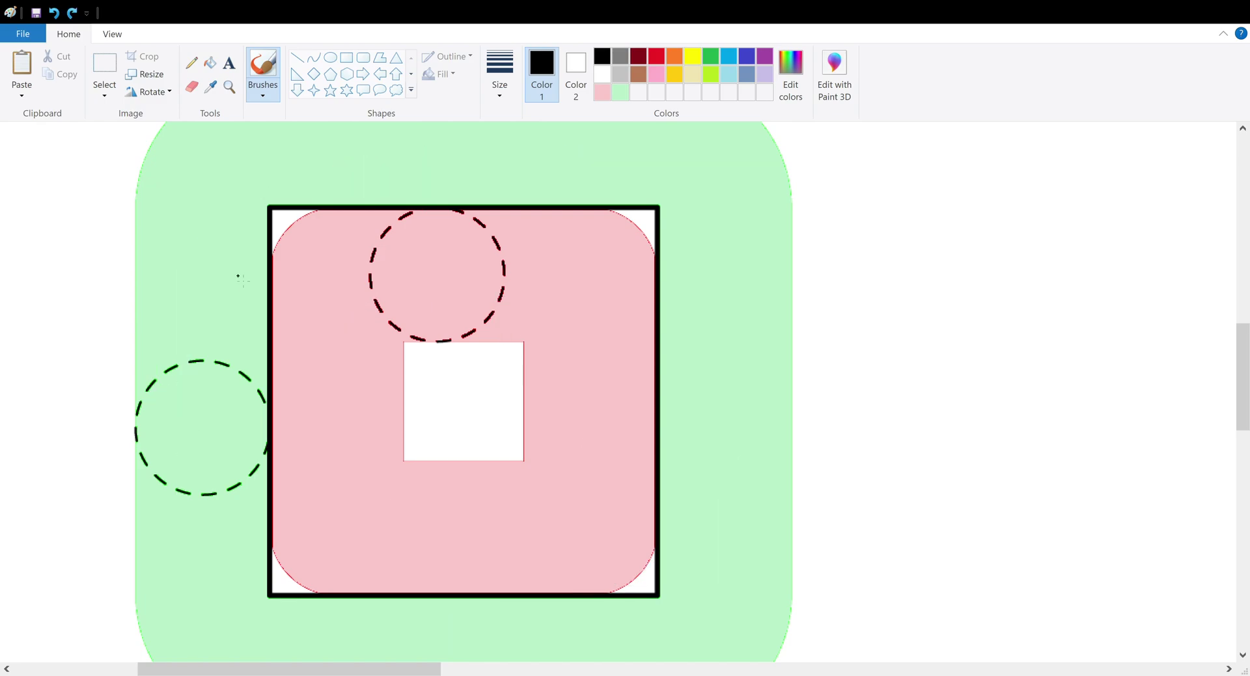
In red, draw a leader line out to the right and write 'A =' at its end
{"action": "left_click", "coordinate": [656, 57]}
{"action": "left_click_drag", "start_coordinate": [580, 320], "coordinate": [872, 247]}
{"action": "mouse_move", "coordinate": [882, 297]}
{"action": "left_mouse_down"}
{"action": "mouse_move", "coordinate": [918, 296]}
{"action": "mouse_move", "coordinate": [926, 265]}
{"action": "left_mouse_up"}
{"action": "left_click_drag", "start_coordinate": [936, 255], "coordinate": [957, 249]}
{"action": "left_click_drag", "start_coordinate": [934, 281], "coordinate": [964, 282]}
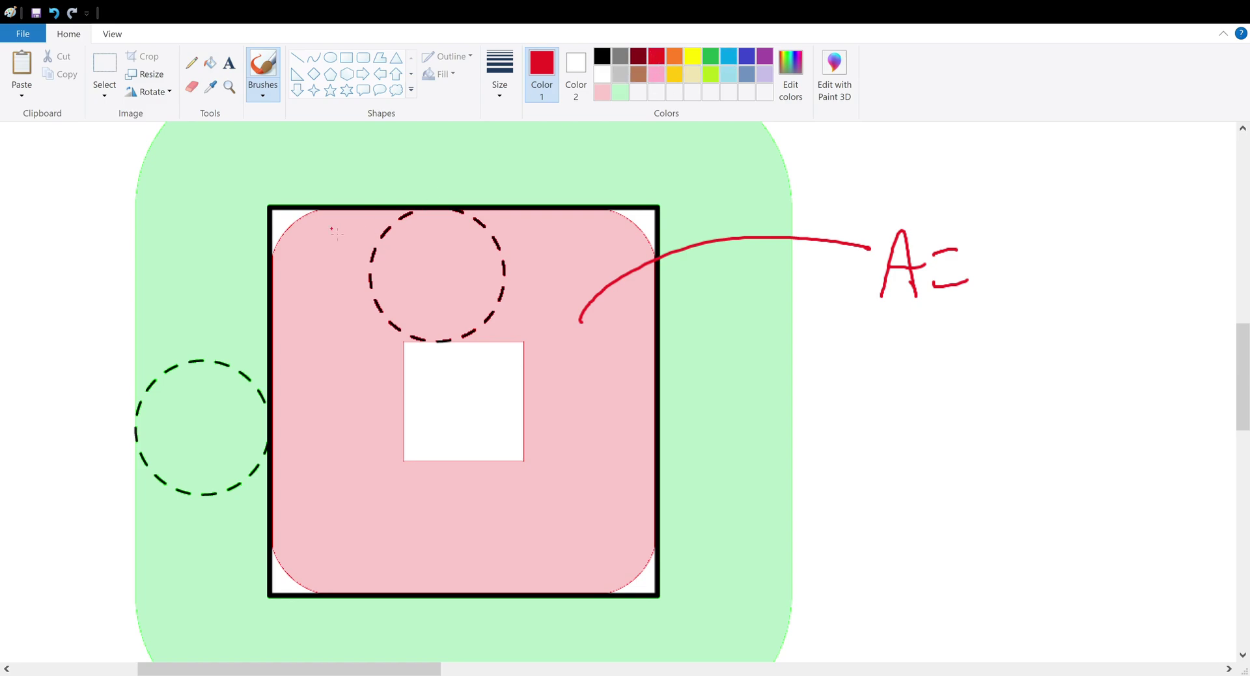
Circle the top-left disk position and shade all four corners of the square red
{"action": "mouse_move", "coordinate": [334, 212]}
{"action": "left_mouse_down"}
{"action": "mouse_move", "coordinate": [305, 211]}
{"action": "mouse_move", "coordinate": [267, 332]}
{"action": "mouse_move", "coordinate": [393, 352]}
{"action": "mouse_move", "coordinate": [379, 227]}
{"action": "mouse_move", "coordinate": [334, 230]}
{"action": "mouse_move", "coordinate": [335, 274]}
{"action": "mouse_move", "coordinate": [322, 277]}
{"action": "left_mouse_up"}
{"action": "left_click", "coordinate": [335, 277]}
{"action": "mouse_move", "coordinate": [311, 220]}
{"action": "left_mouse_down"}
{"action": "mouse_move", "coordinate": [306, 247]}
{"action": "mouse_move", "coordinate": [332, 222]}
{"action": "mouse_move", "coordinate": [335, 260]}
{"action": "mouse_move", "coordinate": [369, 212]}
{"action": "mouse_move", "coordinate": [588, 211]}
{"action": "mouse_move", "coordinate": [587, 271]}
{"action": "mouse_move", "coordinate": [648, 282]}
{"action": "mouse_move", "coordinate": [652, 523]}
{"action": "mouse_move", "coordinate": [560, 588]}
{"action": "mouse_move", "coordinate": [329, 588]}
{"action": "mouse_move", "coordinate": [271, 468]}
{"action": "mouse_move", "coordinate": [267, 314]}
{"action": "mouse_move", "coordinate": [331, 286]}
{"action": "left_mouse_up"}
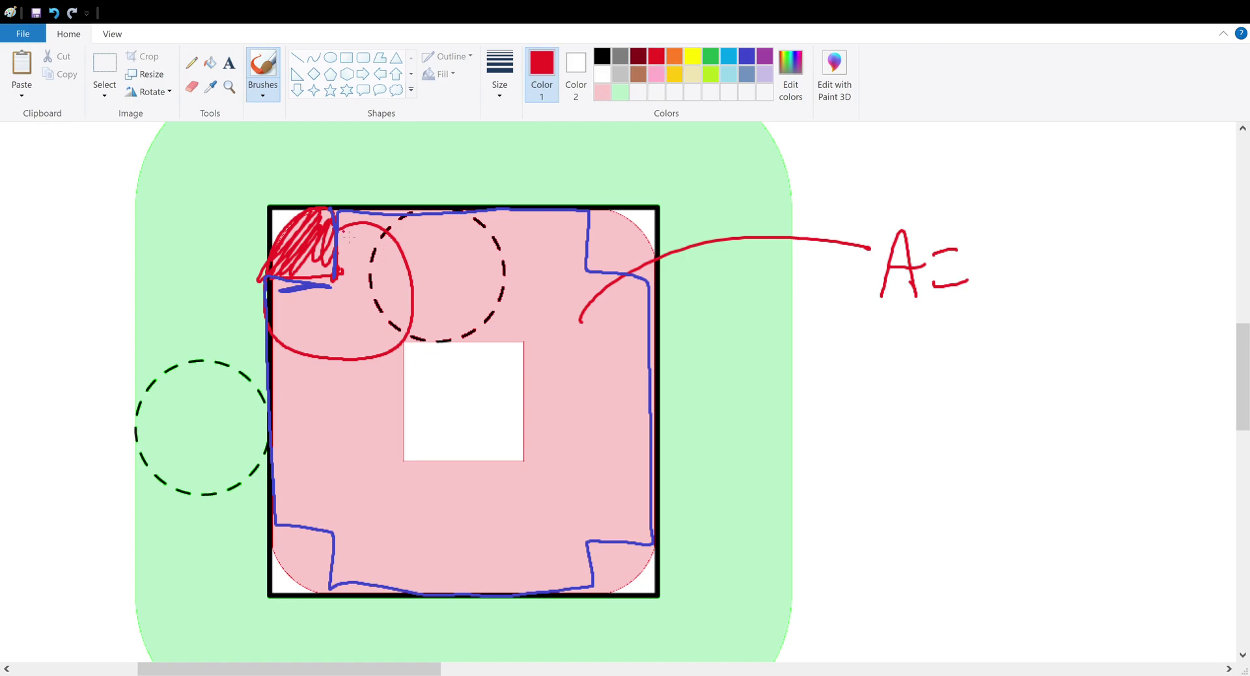
{"action": "mouse_move", "coordinate": [349, 237]}
{"action": "left_mouse_down"}
{"action": "mouse_move", "coordinate": [320, 261]}
{"action": "mouse_move", "coordinate": [342, 246]}
{"action": "left_mouse_up"}
{"action": "mouse_move", "coordinate": [277, 531]}
{"action": "left_mouse_down"}
{"action": "mouse_move", "coordinate": [313, 579]}
{"action": "mouse_move", "coordinate": [329, 531]}
{"action": "mouse_move", "coordinate": [349, 559]}
{"action": "left_mouse_up"}
{"action": "mouse_move", "coordinate": [599, 218]}
{"action": "left_mouse_down"}
{"action": "mouse_move", "coordinate": [610, 264]}
{"action": "mouse_move", "coordinate": [635, 248]}
{"action": "mouse_move", "coordinate": [648, 264]}
{"action": "left_mouse_up"}
{"action": "mouse_move", "coordinate": [596, 547]}
{"action": "left_mouse_down"}
{"action": "mouse_move", "coordinate": [603, 586]}
{"action": "mouse_move", "coordinate": [622, 554]}
{"action": "mouse_move", "coordinate": [651, 540]}
{"action": "left_mouse_up"}
{"action": "left_click_drag", "start_coordinate": [982, 241], "coordinate": [1036, 235]}
Continue the red formula with 'π·1² +' after 'A ='
{"action": "left_click_drag", "start_coordinate": [1012, 242], "coordinate": [998, 293]}
{"action": "left_click_drag", "start_coordinate": [1026, 238], "coordinate": [1038, 287]}
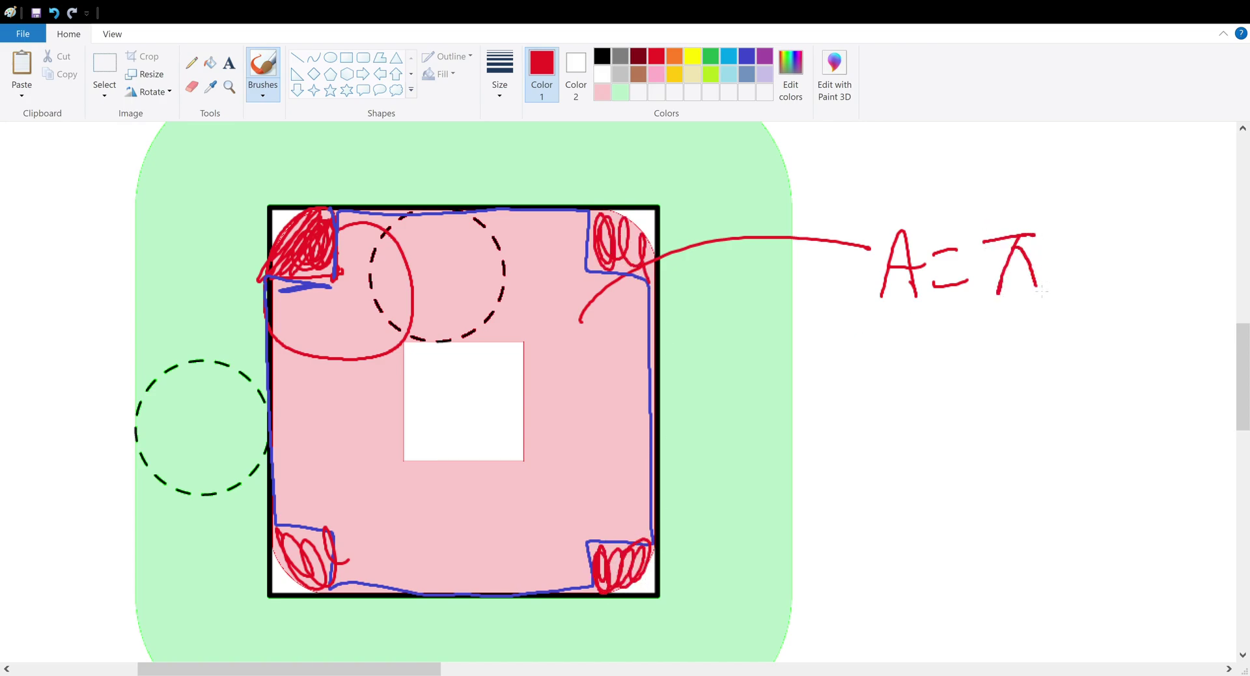
{"action": "left_click", "coordinate": [1052, 256]}
{"action": "left_click_drag", "start_coordinate": [1077, 230], "coordinate": [1077, 282]}
{"action": "left_click_drag", "start_coordinate": [1083, 200], "coordinate": [1117, 228]}
{"action": "mouse_move", "coordinate": [1122, 258]}
{"action": "left_mouse_down"}
{"action": "mouse_move", "coordinate": [1160, 247]}
{"action": "mouse_move", "coordinate": [1137, 279]}
{"action": "left_mouse_up"}
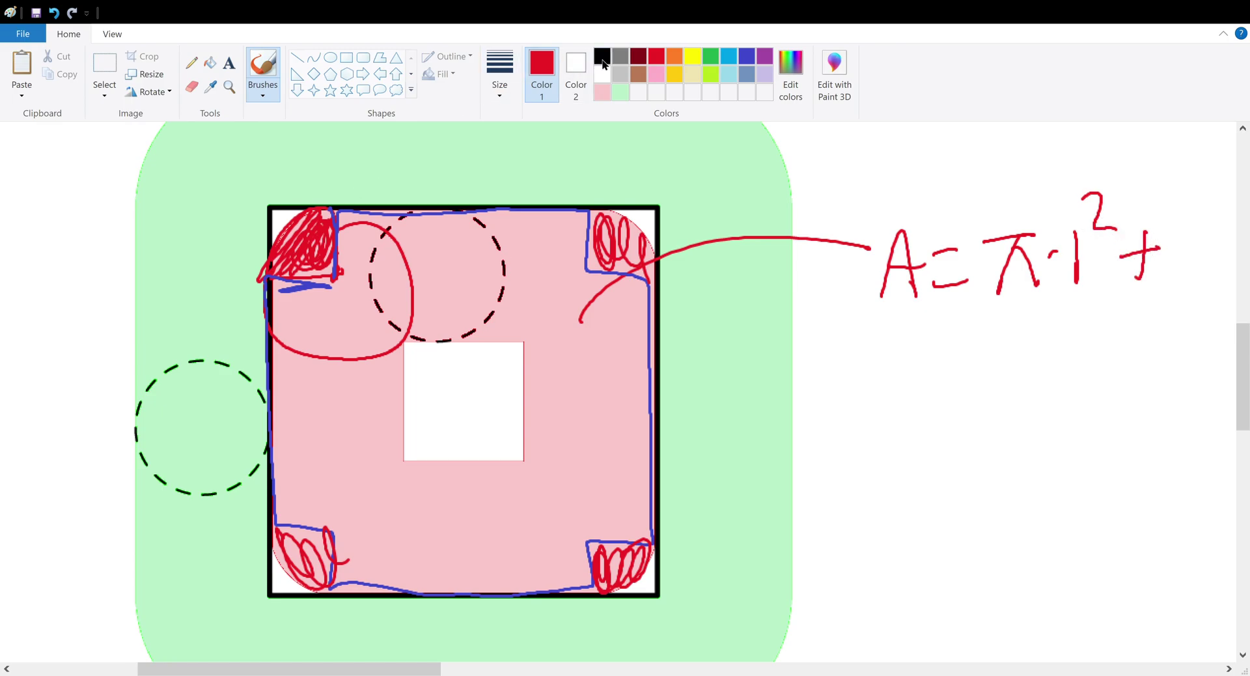
In blue, brace the top edge, outline the top strip, and label s, s−2 and width 2
{"action": "left_click", "coordinate": [747, 57]}
{"action": "mouse_move", "coordinate": [298, 191]}
{"action": "left_mouse_down"}
{"action": "mouse_move", "coordinate": [483, 156]}
{"action": "mouse_move", "coordinate": [628, 193]}
{"action": "left_mouse_up"}
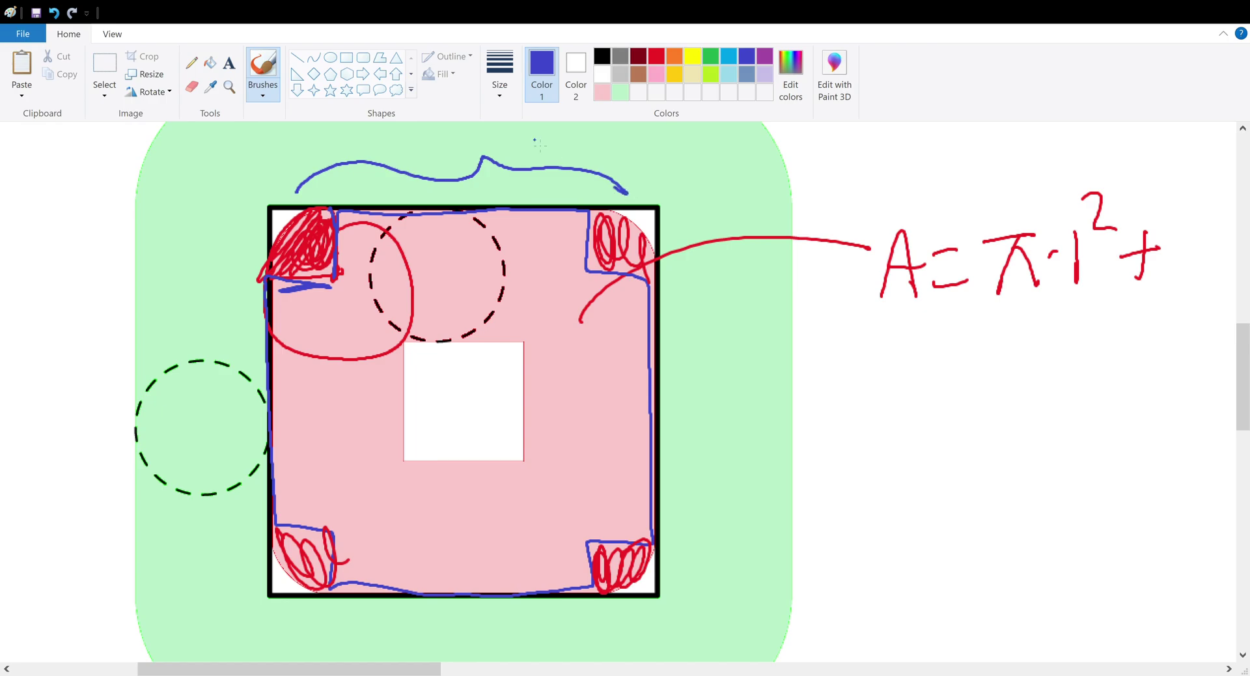
{"action": "left_click_drag", "start_coordinate": [513, 132], "coordinate": [502, 148]}
{"action": "mouse_move", "coordinate": [340, 296]}
{"action": "left_mouse_down"}
{"action": "mouse_move", "coordinate": [391, 340]}
{"action": "mouse_move", "coordinate": [575, 335]}
{"action": "mouse_move", "coordinate": [573, 248]}
{"action": "left_mouse_up"}
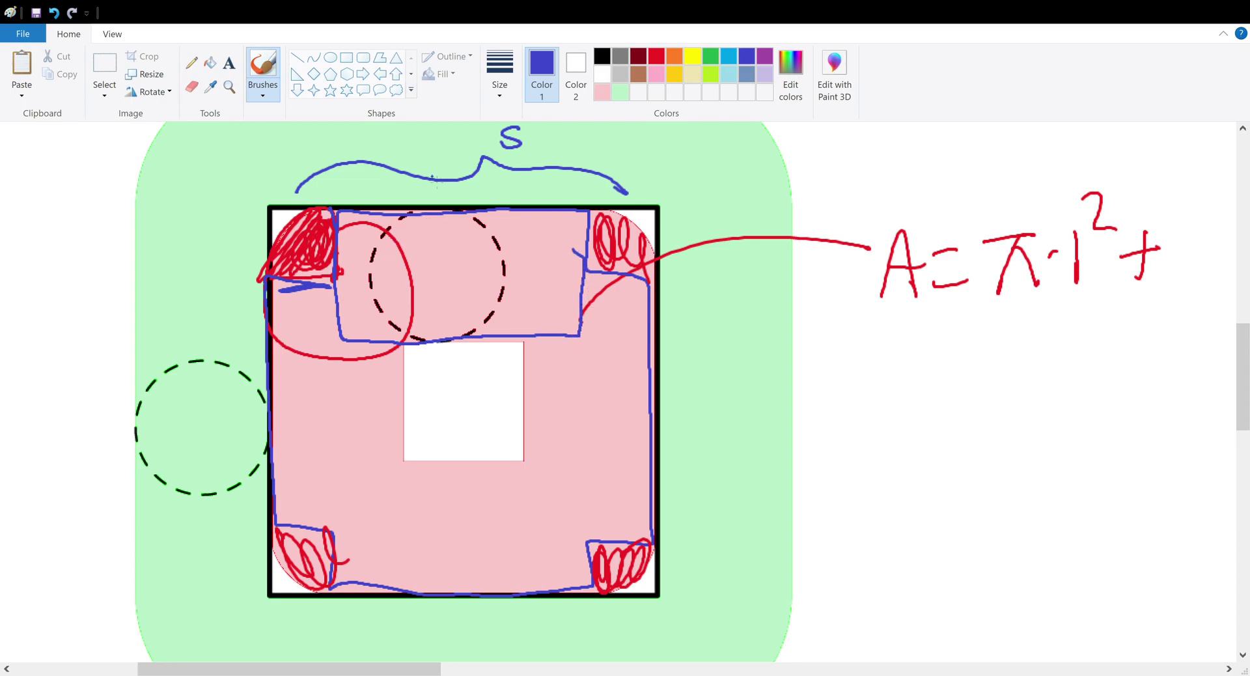
{"action": "mouse_move", "coordinate": [454, 187]}
{"action": "left_mouse_down"}
{"action": "mouse_move", "coordinate": [438, 204]}
{"action": "mouse_move", "coordinate": [531, 193]}
{"action": "left_mouse_up"}
{"action": "left_click_drag", "start_coordinate": [603, 213], "coordinate": [637, 212]}
{"action": "mouse_move", "coordinate": [275, 203]}
{"action": "left_mouse_down"}
{"action": "mouse_move", "coordinate": [328, 209]}
{"action": "mouse_move", "coordinate": [345, 340]}
{"action": "left_mouse_up"}
{"action": "left_click_drag", "start_coordinate": [357, 269], "coordinate": [391, 279]}
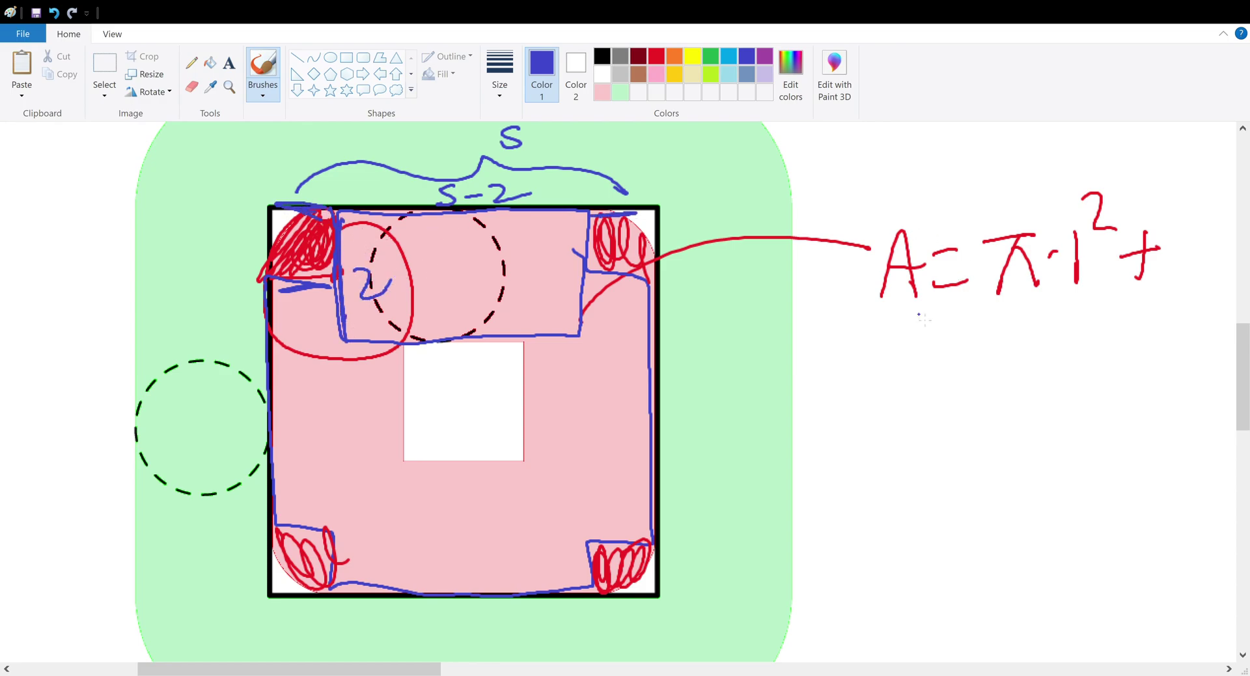
Outline the bottom strip in blue and write '2·2(s−2) +' under the red formula
{"action": "mouse_move", "coordinate": [905, 344]}
{"action": "left_mouse_down"}
{"action": "mouse_move", "coordinate": [906, 377]}
{"action": "mouse_move", "coordinate": [931, 376]}
{"action": "left_mouse_up"}
{"action": "mouse_move", "coordinate": [945, 335]}
{"action": "left_mouse_down"}
{"action": "mouse_move", "coordinate": [941, 384]}
{"action": "mouse_move", "coordinate": [952, 384]}
{"action": "left_mouse_up"}
{"action": "mouse_move", "coordinate": [972, 364]}
{"action": "left_mouse_down"}
{"action": "mouse_move", "coordinate": [996, 357]}
{"action": "mouse_move", "coordinate": [1024, 372]}
{"action": "left_mouse_up"}
{"action": "left_click_drag", "start_coordinate": [1020, 329], "coordinate": [1006, 394]}
{"action": "mouse_move", "coordinate": [486, 454]}
{"action": "left_mouse_down"}
{"action": "mouse_move", "coordinate": [329, 525]}
{"action": "mouse_move", "coordinate": [539, 581]}
{"action": "mouse_move", "coordinate": [561, 461]}
{"action": "mouse_move", "coordinate": [472, 458]}
{"action": "left_mouse_up"}
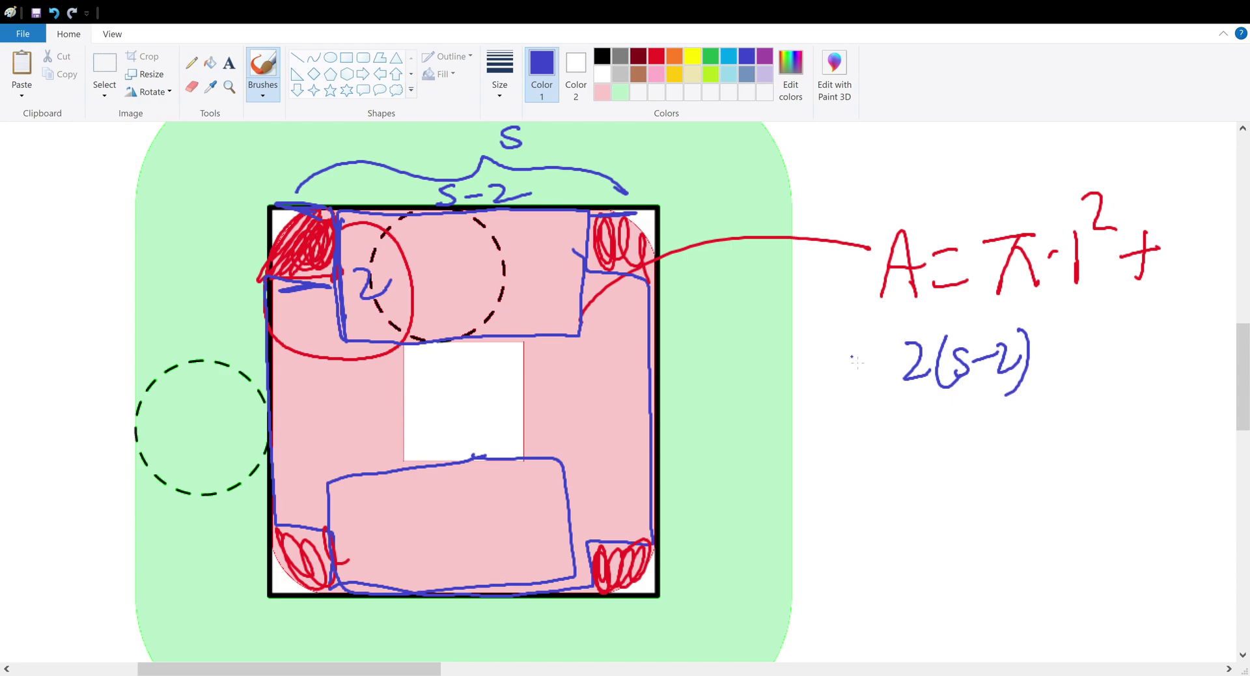
{"action": "left_click_drag", "start_coordinate": [856, 350], "coordinate": [880, 384]}
{"action": "left_click", "coordinate": [889, 357]}
{"action": "left_click_drag", "start_coordinate": [1055, 357], "coordinate": [1097, 348]}
{"action": "left_click_drag", "start_coordinate": [1078, 329], "coordinate": [1073, 384]}
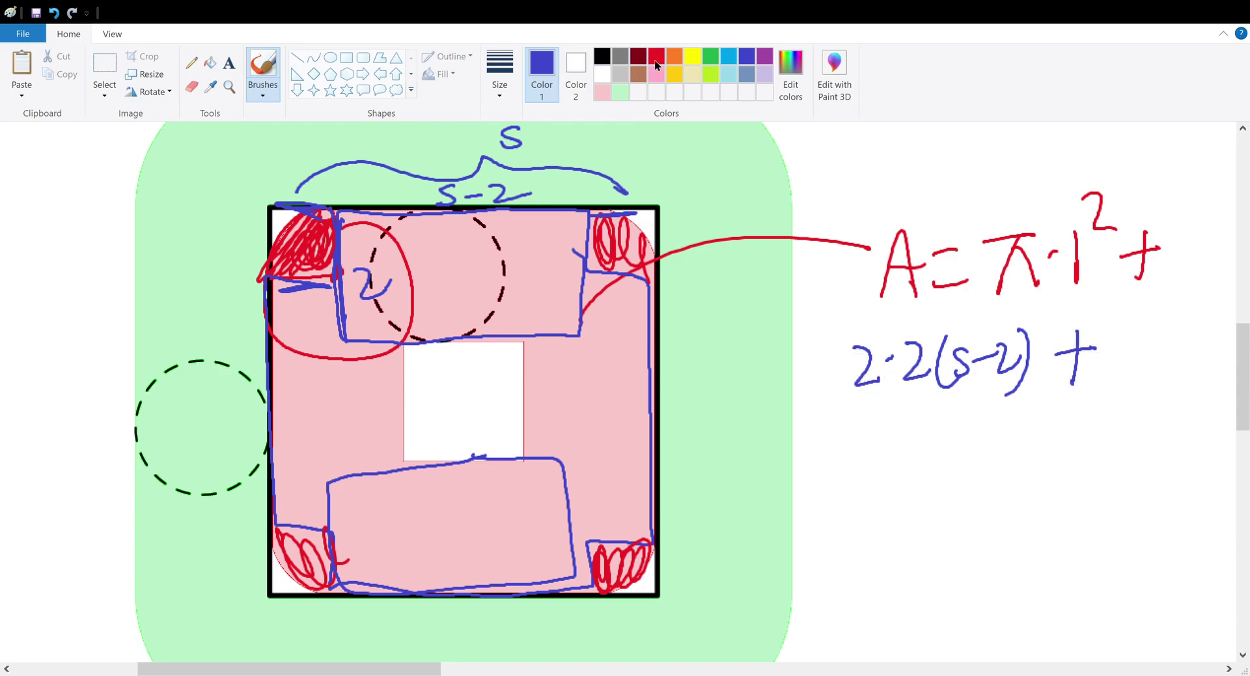
In green, outline the left and right strips and add a right-side brace labelled s−2
{"action": "left_click", "coordinate": [711, 57]}
{"action": "mouse_move", "coordinate": [585, 277]}
{"action": "left_mouse_down"}
{"action": "mouse_move", "coordinate": [586, 485]}
{"action": "mouse_move", "coordinate": [658, 542]}
{"action": "mouse_move", "coordinate": [636, 324]}
{"action": "mouse_move", "coordinate": [588, 290]}
{"action": "left_mouse_up"}
{"action": "mouse_move", "coordinate": [333, 282]}
{"action": "left_mouse_down"}
{"action": "mouse_move", "coordinate": [293, 282]}
{"action": "mouse_move", "coordinate": [280, 498]}
{"action": "mouse_move", "coordinate": [335, 483]}
{"action": "mouse_move", "coordinate": [330, 314]}
{"action": "left_mouse_up"}
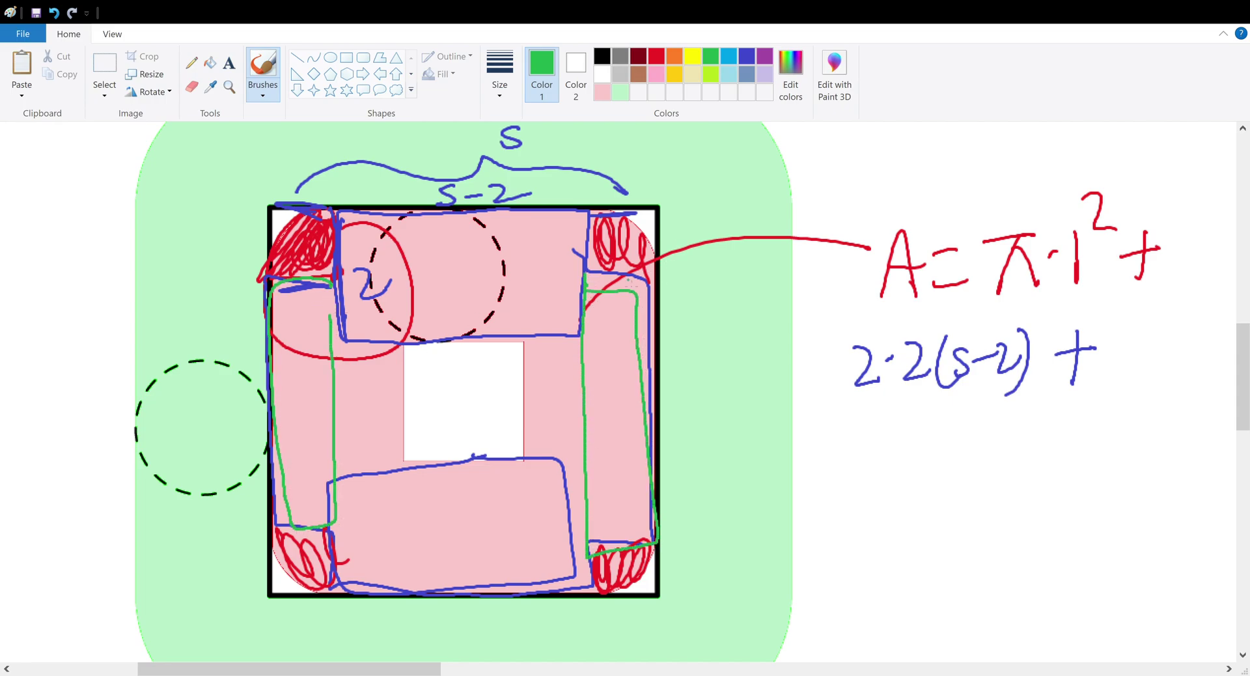
{"action": "mouse_move", "coordinate": [598, 285]}
{"action": "left_mouse_down"}
{"action": "mouse_move", "coordinate": [649, 274]}
{"action": "mouse_move", "coordinate": [692, 376]}
{"action": "mouse_move", "coordinate": [665, 464]}
{"action": "left_mouse_up"}
{"action": "mouse_move", "coordinate": [754, 373]}
{"action": "left_mouse_down"}
{"action": "mouse_move", "coordinate": [746, 408]}
{"action": "mouse_move", "coordinate": [729, 413]}
{"action": "left_mouse_up"}
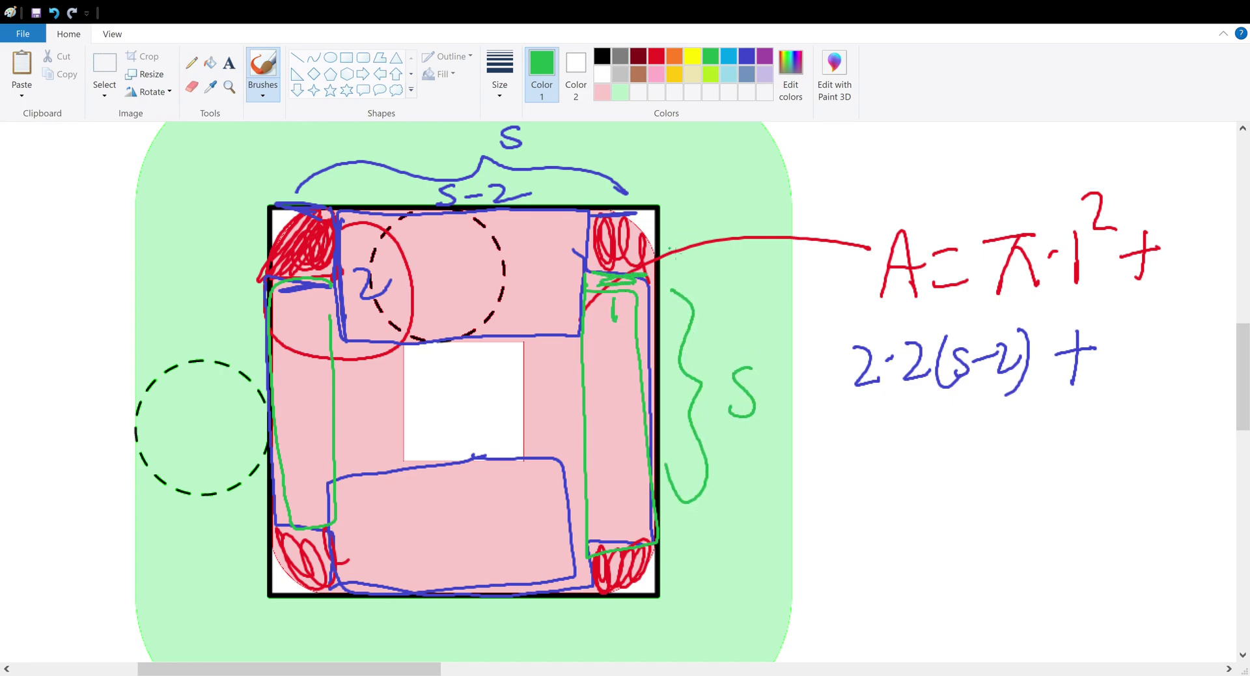
{"action": "left_click_drag", "start_coordinate": [666, 212], "coordinate": [664, 280]}
{"action": "left_click_drag", "start_coordinate": [665, 551], "coordinate": [666, 595]}
{"action": "left_click_drag", "start_coordinate": [776, 377], "coordinate": [795, 421]}
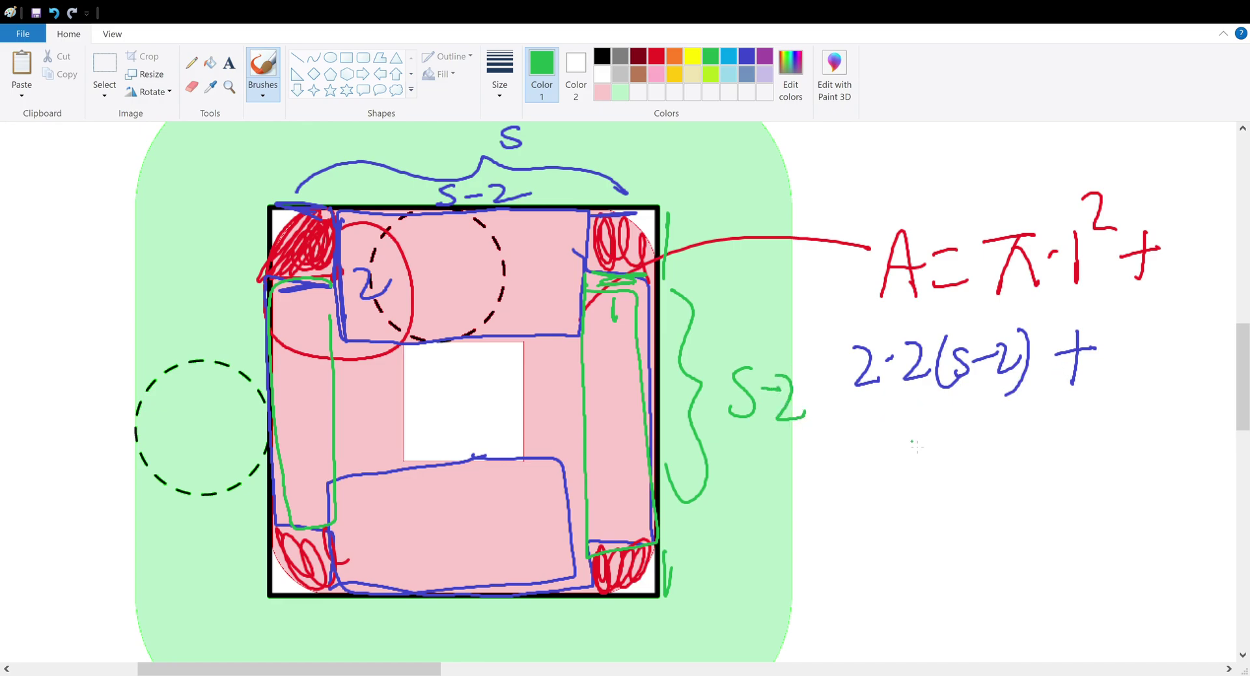
Write the green term '2(1(s−2)) +' below the blue term
{"action": "left_click_drag", "start_coordinate": [933, 435], "coordinate": [933, 462]}
{"action": "mouse_move", "coordinate": [963, 423]}
{"action": "left_mouse_down"}
{"action": "mouse_move", "coordinate": [968, 478]}
{"action": "mouse_move", "coordinate": [958, 471]}
{"action": "left_mouse_up"}
{"action": "left_click_drag", "start_coordinate": [970, 454], "coordinate": [1030, 459]}
{"action": "left_click_drag", "start_coordinate": [1031, 423], "coordinate": [1016, 477]}
{"action": "left_click_drag", "start_coordinate": [911, 417], "coordinate": [984, 486]}
{"action": "left_click_drag", "start_coordinate": [1056, 422], "coordinate": [1036, 492]}
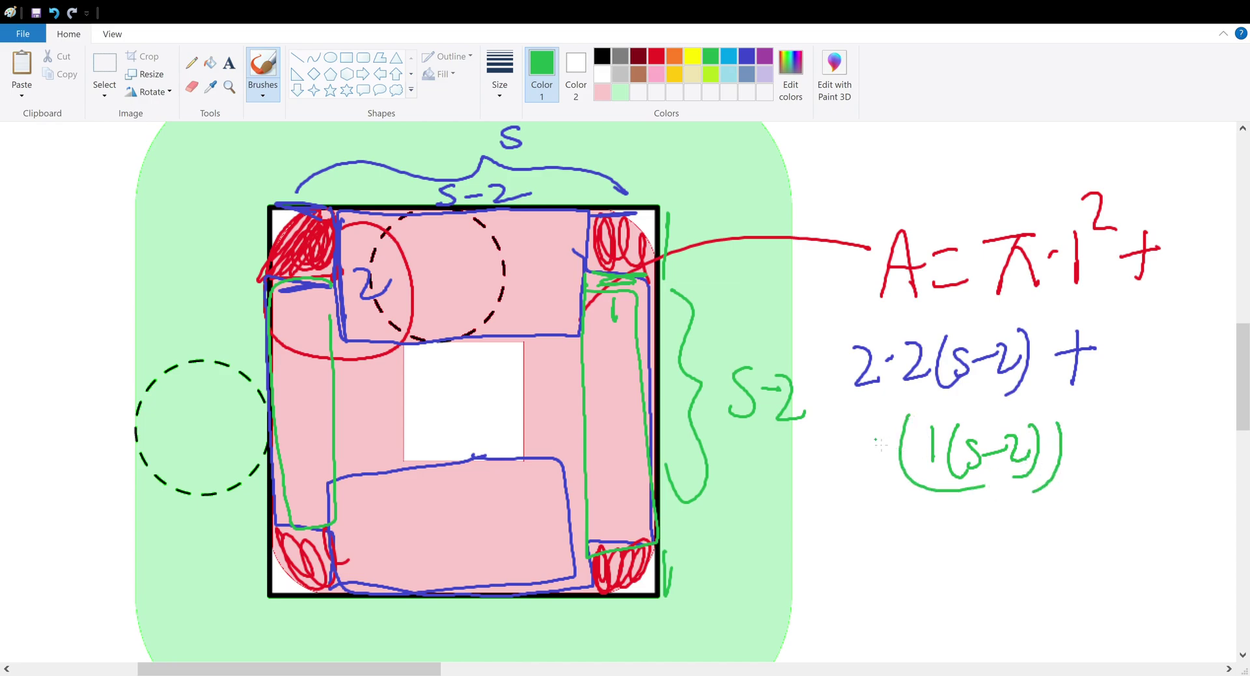
{"action": "left_click_drag", "start_coordinate": [868, 438], "coordinate": [936, 467]}
{"action": "left_click_drag", "start_coordinate": [1086, 446], "coordinate": [1122, 442]}
{"action": "left_click_drag", "start_coordinate": [1102, 426], "coordinate": [1092, 488]}
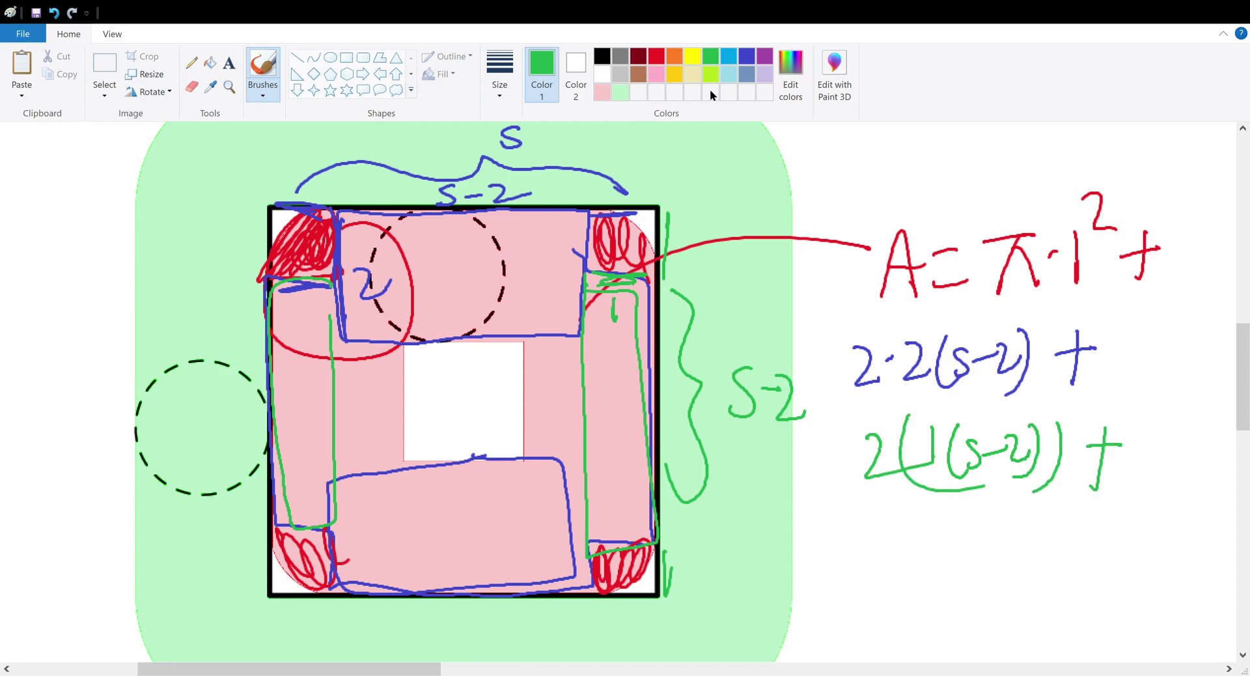
In orange, outline the strips beside the white square and mark the disk radius as 1
{"action": "mouse_move", "coordinate": [573, 335]}
{"action": "left_mouse_down"}
{"action": "mouse_move", "coordinate": [527, 443]}
{"action": "mouse_move", "coordinate": [583, 454]}
{"action": "mouse_move", "coordinate": [591, 347]}
{"action": "left_mouse_up"}
{"action": "mouse_move", "coordinate": [399, 355]}
{"action": "left_mouse_down"}
{"action": "mouse_move", "coordinate": [337, 408]}
{"action": "mouse_move", "coordinate": [400, 384]}
{"action": "left_mouse_up"}
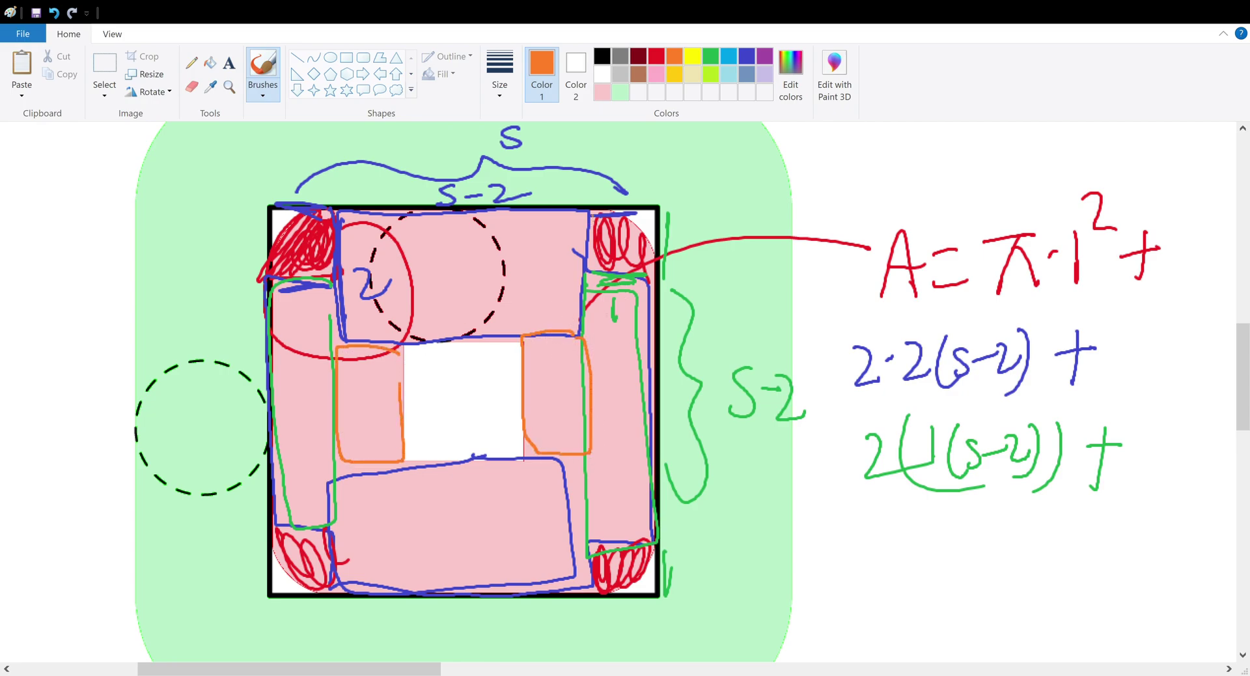
{"action": "mouse_move", "coordinate": [589, 209]}
{"action": "left_mouse_down"}
{"action": "mouse_move", "coordinate": [524, 319]}
{"action": "mouse_move", "coordinate": [648, 260]}
{"action": "left_mouse_up"}
{"action": "left_click_drag", "start_coordinate": [573, 256], "coordinate": [575, 262]}
{"action": "left_click_drag", "start_coordinate": [549, 279], "coordinate": [553, 301]}
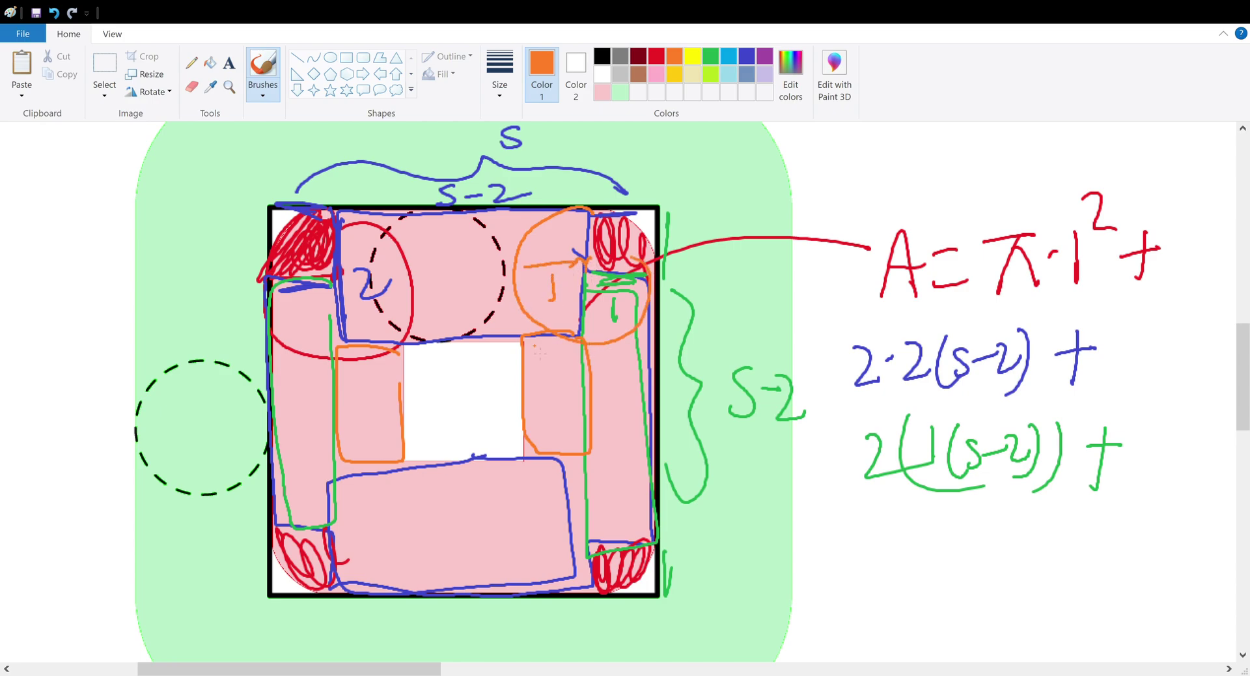
{"action": "mouse_move", "coordinate": [520, 344]}
{"action": "left_mouse_down"}
{"action": "mouse_move", "coordinate": [518, 431]}
{"action": "mouse_move", "coordinate": [516, 355]}
{"action": "left_mouse_up"}
Draw orange guide lines along the inner strips, labelling their length and the width 2
{"action": "left_click_drag", "start_coordinate": [525, 218], "coordinate": [525, 310]}
{"action": "mouse_move", "coordinate": [468, 376]}
{"action": "left_mouse_down"}
{"action": "mouse_move", "coordinate": [458, 407]}
{"action": "mouse_move", "coordinate": [481, 389]}
{"action": "left_mouse_up"}
{"action": "left_click_drag", "start_coordinate": [495, 373], "coordinate": [496, 394]}
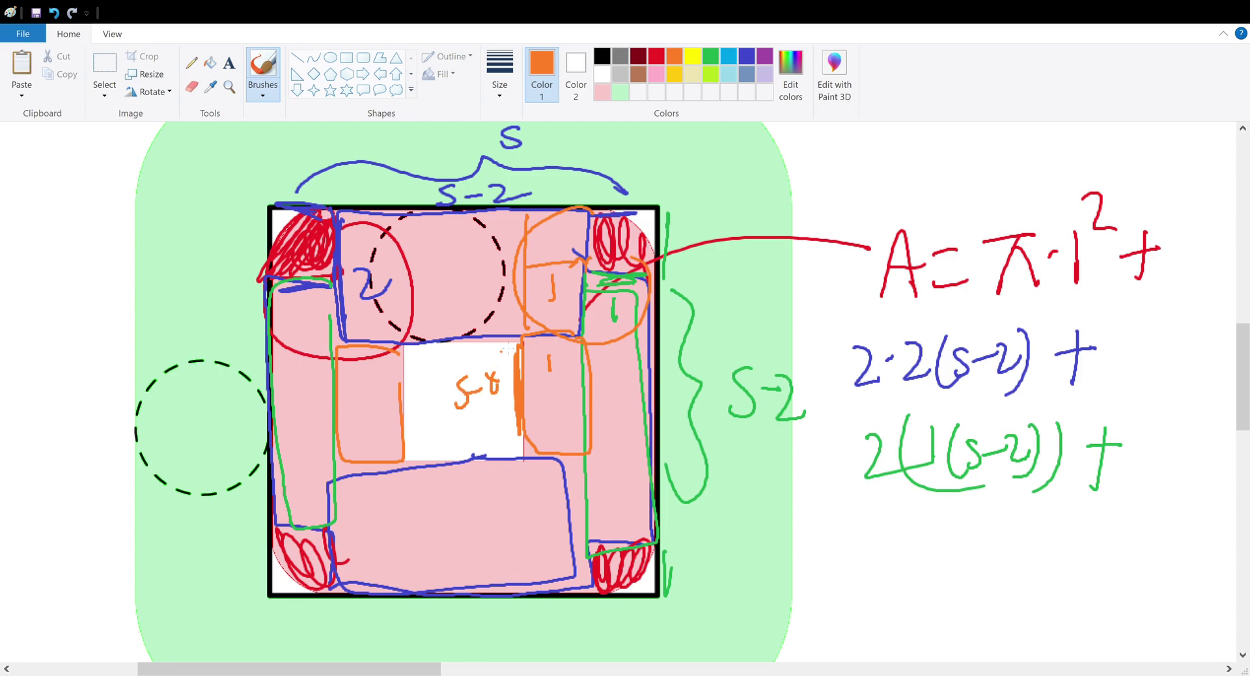
{"action": "left_click_drag", "start_coordinate": [497, 251], "coordinate": [492, 294]}
{"action": "left_click_drag", "start_coordinate": [519, 449], "coordinate": [519, 558]}
{"action": "left_click_drag", "start_coordinate": [482, 507], "coordinate": [516, 516]}
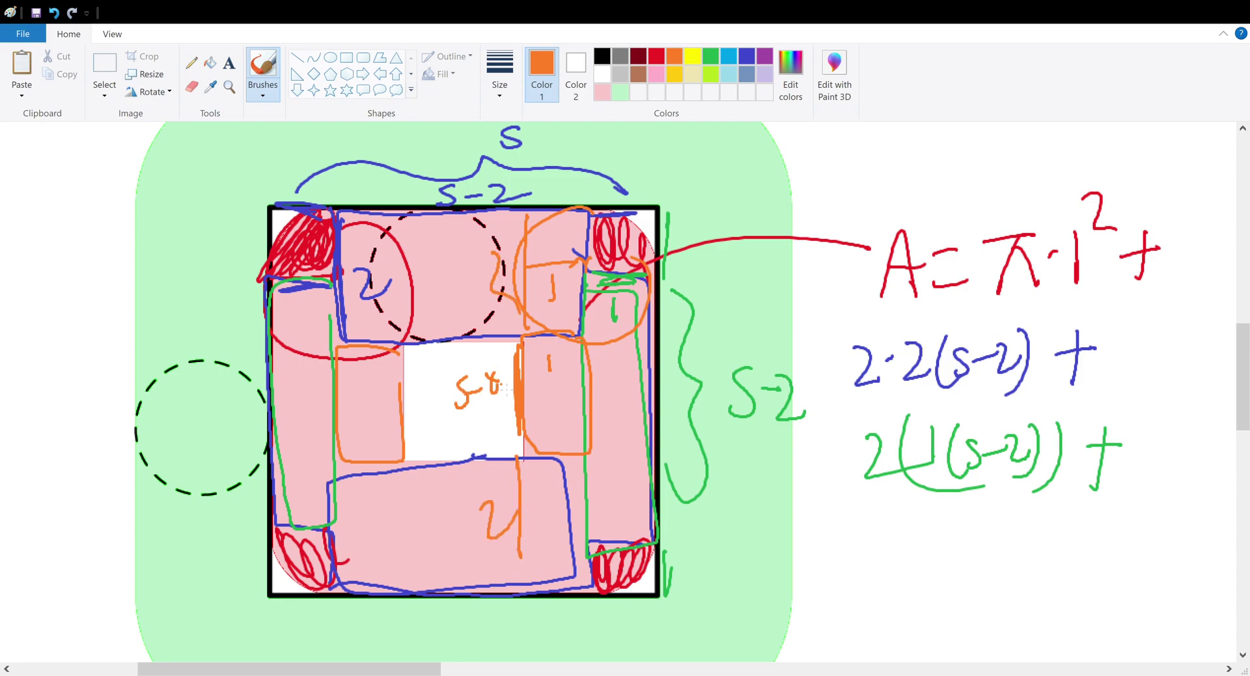
{"action": "mouse_move", "coordinate": [398, 344]}
{"action": "left_mouse_down"}
{"action": "mouse_move", "coordinate": [342, 365]}
{"action": "mouse_move", "coordinate": [416, 390]}
{"action": "left_mouse_up"}
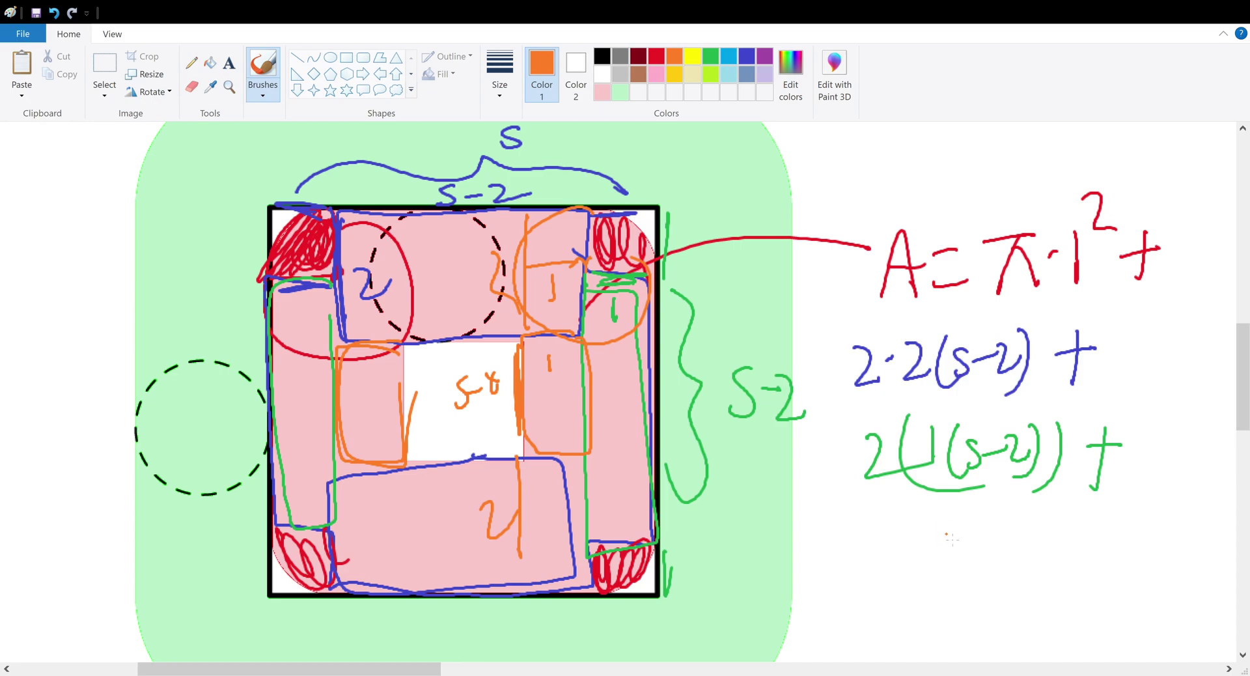
Write '1(s−4)' in orange under the green term
{"action": "left_click_drag", "start_coordinate": [938, 529], "coordinate": [941, 572]}
{"action": "mouse_move", "coordinate": [975, 534]}
{"action": "left_mouse_down"}
{"action": "mouse_move", "coordinate": [962, 579]}
{"action": "mouse_move", "coordinate": [977, 578]}
{"action": "left_mouse_up"}
{"action": "mouse_move", "coordinate": [993, 559]}
{"action": "left_mouse_down"}
{"action": "mouse_move", "coordinate": [1026, 552]}
{"action": "mouse_move", "coordinate": [1040, 577]}
{"action": "left_mouse_up"}
{"action": "left_click_drag", "start_coordinate": [1044, 531], "coordinate": [1042, 580]}
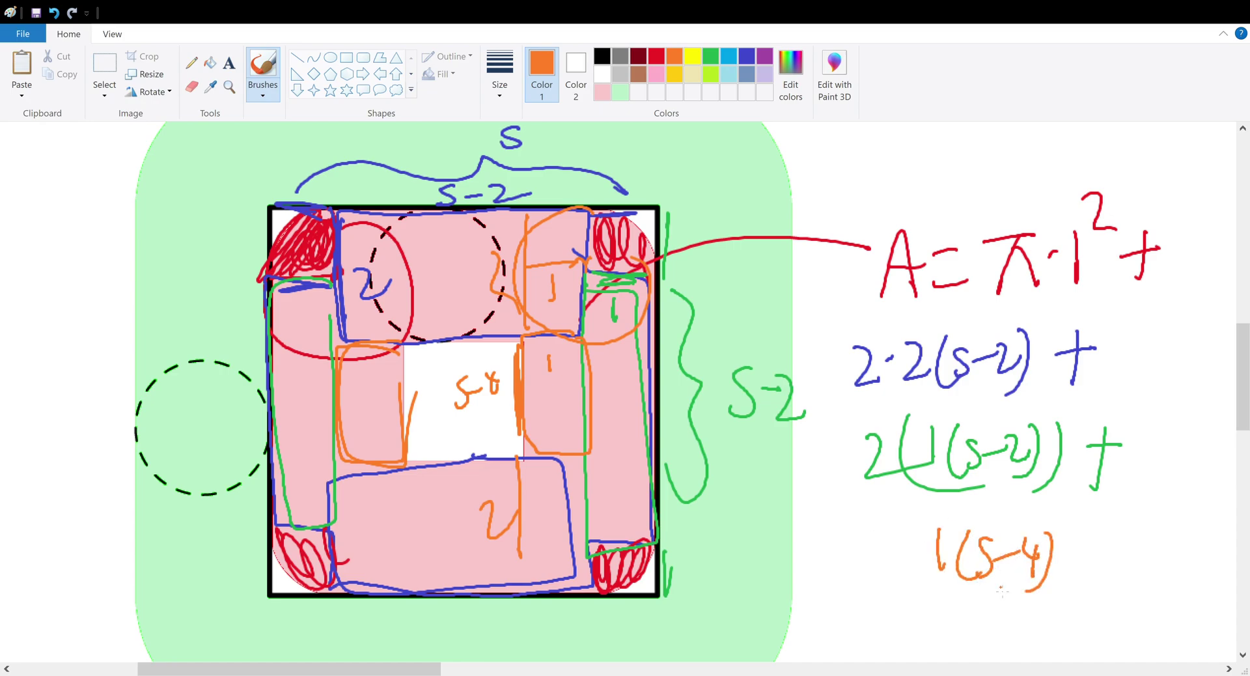
Complete the orange term as '2(1(s−4))'
{"action": "left_click_drag", "start_coordinate": [931, 514], "coordinate": [1050, 586]}
{"action": "left_click_drag", "start_coordinate": [1069, 518], "coordinate": [1040, 599]}
{"action": "left_click_drag", "start_coordinate": [874, 540], "coordinate": [920, 577]}
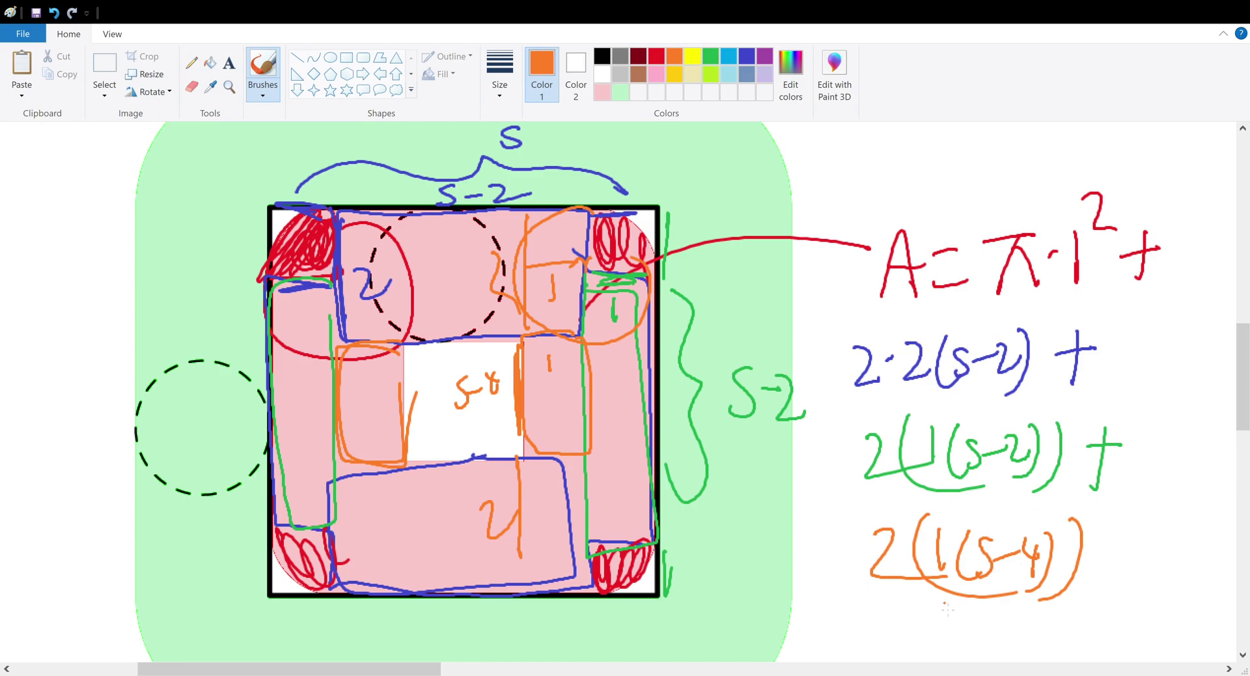
Write the red expanded sum '= π + 4s − 8 + 2s − 4 + 2s − 8' underneath
{"action": "left_click", "coordinate": [660, 59]}
{"action": "left_click_drag", "start_coordinate": [814, 613], "coordinate": [837, 615]}
{"action": "left_click_drag", "start_coordinate": [820, 631], "coordinate": [886, 609]}
{"action": "mouse_move", "coordinate": [872, 615]}
{"action": "left_mouse_down"}
{"action": "mouse_move", "coordinate": [865, 644]}
{"action": "mouse_move", "coordinate": [890, 643]}
{"action": "left_mouse_up"}
{"action": "left_click_drag", "start_coordinate": [894, 625], "coordinate": [916, 623]}
{"action": "left_click_drag", "start_coordinate": [907, 613], "coordinate": [909, 644]}
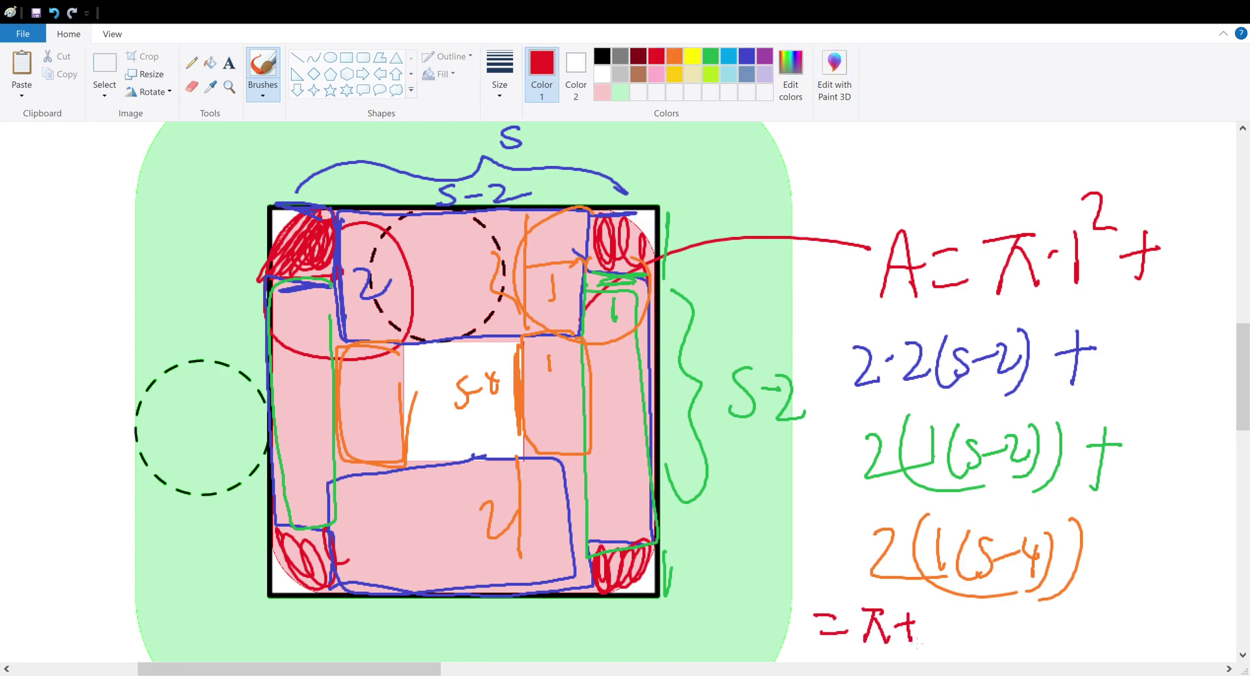
{"action": "left_click_drag", "start_coordinate": [935, 596], "coordinate": [952, 616]}
{"action": "left_click_drag", "start_coordinate": [945, 598], "coordinate": [960, 649]}
{"action": "left_click_drag", "start_coordinate": [973, 631], "coordinate": [1062, 631]}
{"action": "mouse_move", "coordinate": [1053, 622]}
{"action": "left_mouse_down"}
{"action": "mouse_move", "coordinate": [1052, 648]}
{"action": "mouse_move", "coordinate": [1092, 648]}
{"action": "left_mouse_up"}
{"action": "left_click_drag", "start_coordinate": [1106, 632], "coordinate": [1141, 628]}
{"action": "mouse_move", "coordinate": [1137, 617]}
{"action": "left_mouse_down"}
{"action": "mouse_move", "coordinate": [1136, 645]}
{"action": "mouse_move", "coordinate": [1186, 644]}
{"action": "mouse_move", "coordinate": [1206, 630]}
{"action": "left_mouse_up"}
{"action": "mouse_move", "coordinate": [1218, 617]}
{"action": "left_mouse_down"}
{"action": "mouse_move", "coordinate": [1210, 635]}
{"action": "mouse_move", "coordinate": [1216, 625]}
{"action": "left_mouse_up"}
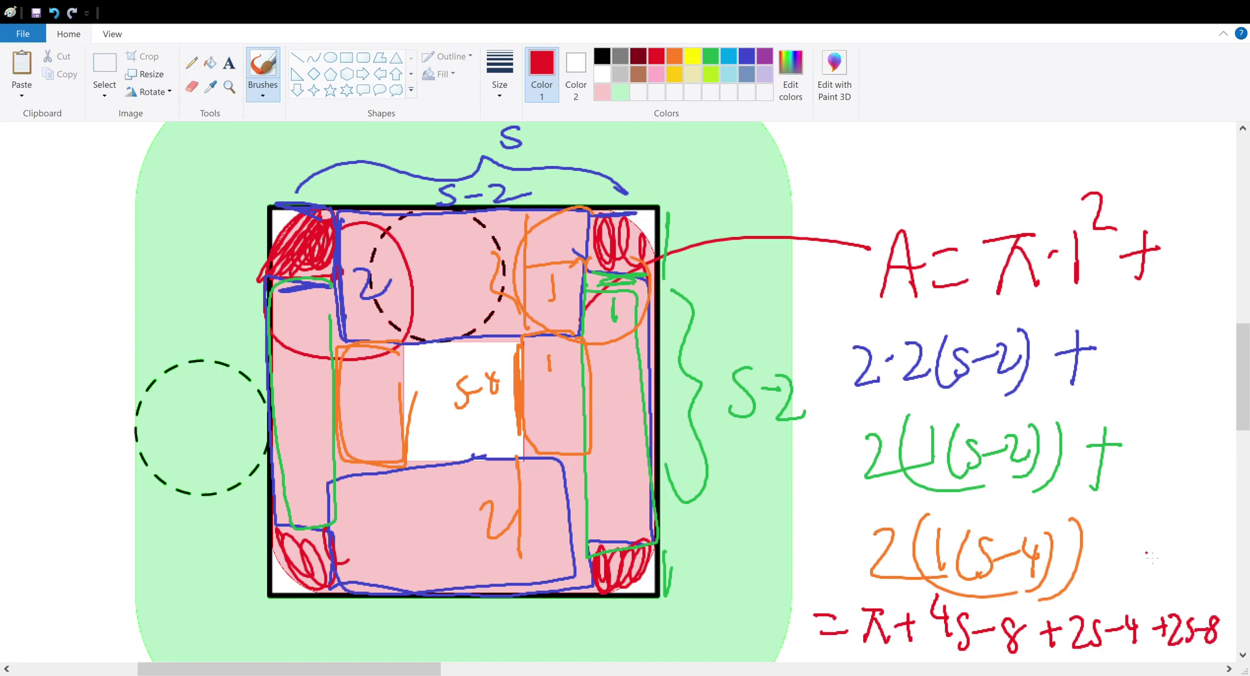
Draw an arrow up from the sum and write the boxed result 'A = π + 8s − 20'
{"action": "mouse_move", "coordinate": [829, 590]}
{"action": "left_mouse_down"}
{"action": "mouse_move", "coordinate": [847, 248]}
{"action": "mouse_move", "coordinate": [879, 243]}
{"action": "left_mouse_up"}
{"action": "left_click_drag", "start_coordinate": [805, 188], "coordinate": [831, 189]}
{"action": "left_click_drag", "start_coordinate": [807, 160], "coordinate": [851, 154]}
{"action": "left_click_drag", "start_coordinate": [836, 166], "coordinate": [904, 134]}
{"action": "mouse_move", "coordinate": [882, 139]}
{"action": "left_mouse_down"}
{"action": "mouse_move", "coordinate": [876, 175]}
{"action": "mouse_move", "coordinate": [932, 147]}
{"action": "left_mouse_up"}
{"action": "left_click_drag", "start_coordinate": [919, 129], "coordinate": [922, 169]}
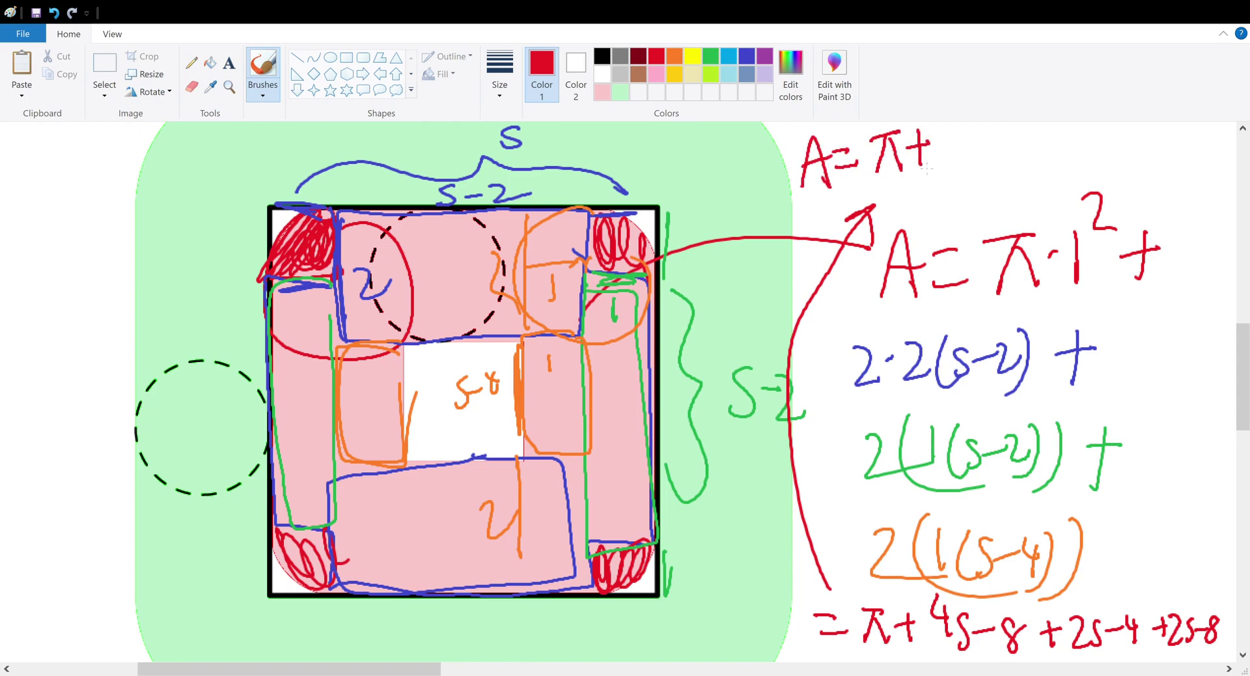
{"action": "mouse_move", "coordinate": [963, 132]}
{"action": "left_mouse_down"}
{"action": "mouse_move", "coordinate": [977, 167]}
{"action": "mouse_move", "coordinate": [1021, 149]}
{"action": "mouse_move", "coordinate": [1068, 167]}
{"action": "left_mouse_up"}
{"action": "mouse_move", "coordinate": [1083, 147]}
{"action": "left_mouse_down"}
{"action": "mouse_move", "coordinate": [1098, 123]}
{"action": "mouse_move", "coordinate": [824, 123]}
{"action": "mouse_move", "coordinate": [888, 207]}
{"action": "mouse_move", "coordinate": [1083, 195]}
{"action": "mouse_move", "coordinate": [1082, 163]}
{"action": "left_mouse_up"}
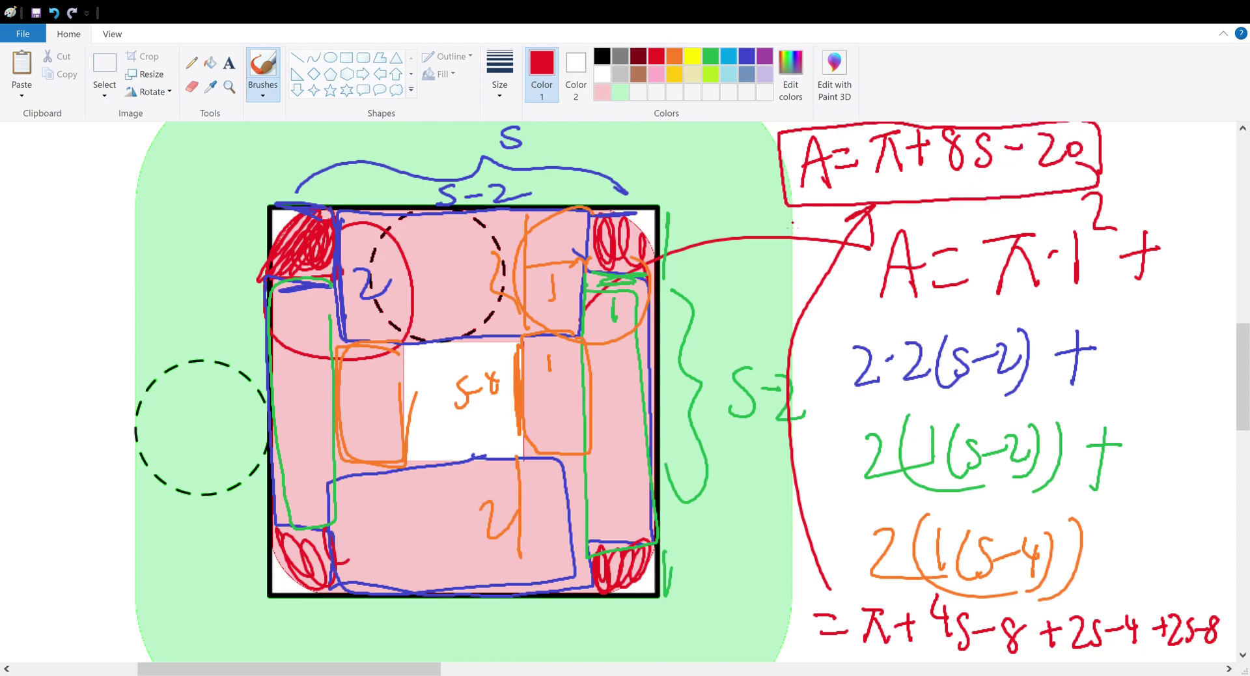
{"action": "left_click", "coordinate": [710, 56]}
Write a green '2A =' at left, outline the outer top strip, and label the left strip S
{"action": "scroll", "coordinate": [252, 321], "scroll_direction": "down", "scroll_amount": 2}
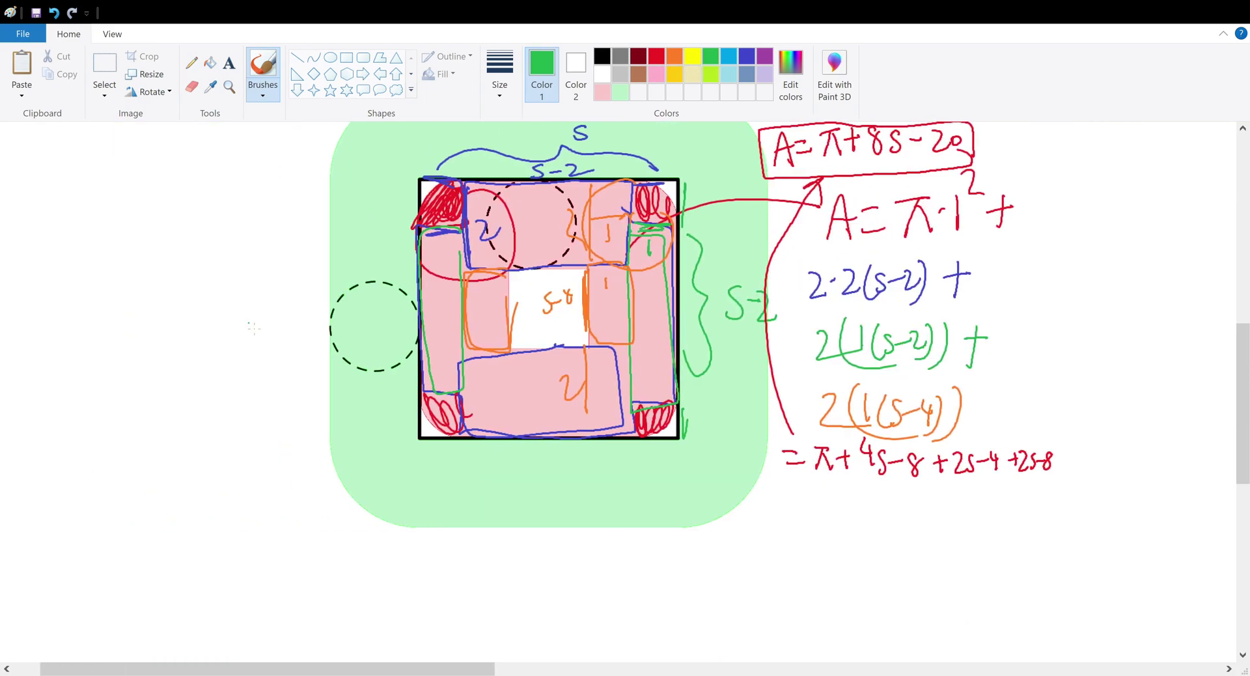
{"action": "scroll", "coordinate": [251, 322], "scroll_direction": "left", "scroll_amount": 3}
{"action": "scroll", "coordinate": [254, 327], "scroll_direction": "up", "scroll_amount": 1}
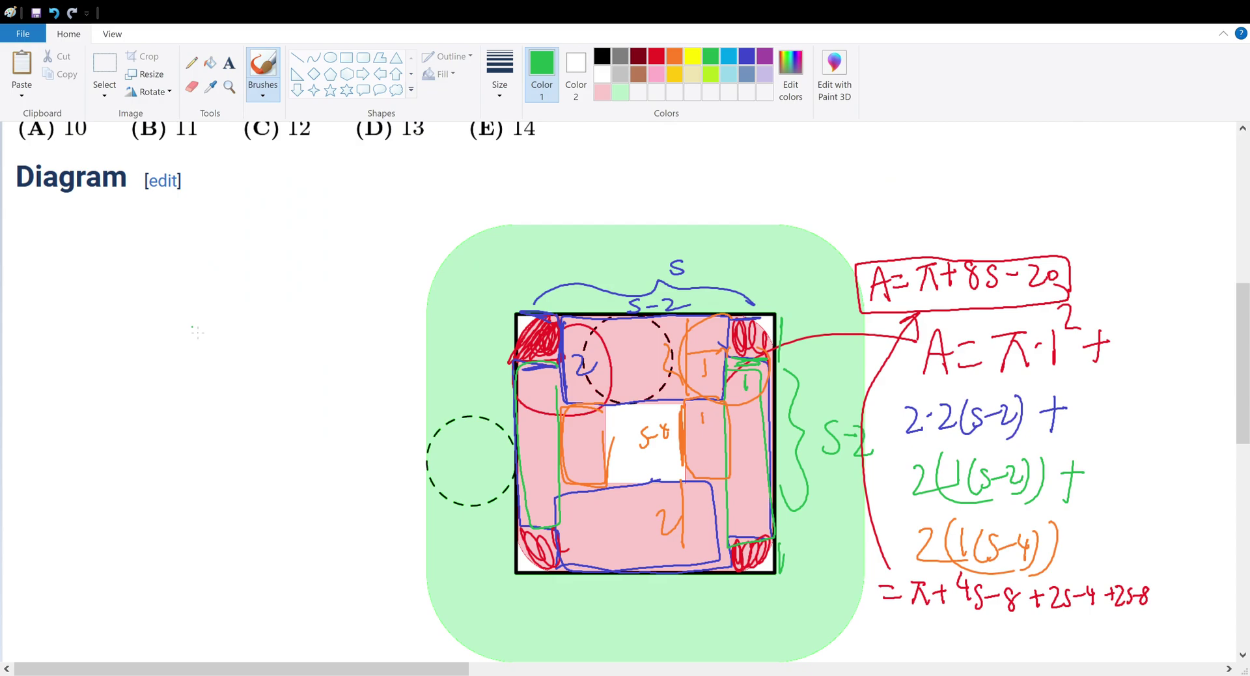
{"action": "left_click_drag", "start_coordinate": [32, 270], "coordinate": [70, 315]}
{"action": "mouse_move", "coordinate": [87, 319]}
{"action": "left_mouse_down"}
{"action": "mouse_move", "coordinate": [96, 277]}
{"action": "mouse_move", "coordinate": [114, 318]}
{"action": "left_mouse_up"}
{"action": "left_click_drag", "start_coordinate": [82, 296], "coordinate": [144, 266]}
{"action": "left_click_drag", "start_coordinate": [129, 291], "coordinate": [163, 284]}
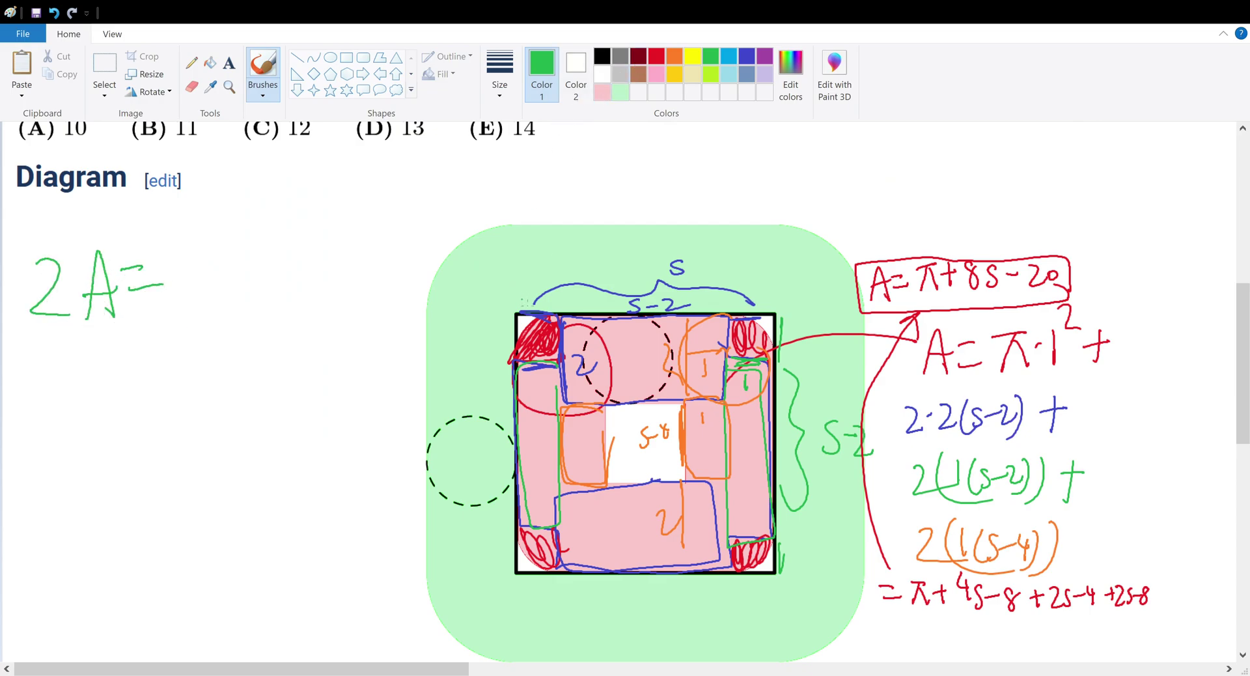
{"action": "mouse_move", "coordinate": [521, 313]}
{"action": "left_mouse_down"}
{"action": "mouse_move", "coordinate": [520, 237]}
{"action": "mouse_move", "coordinate": [753, 223]}
{"action": "mouse_move", "coordinate": [772, 310]}
{"action": "mouse_move", "coordinate": [871, 383]}
{"action": "mouse_move", "coordinate": [879, 555]}
{"action": "mouse_move", "coordinate": [791, 571]}
{"action": "mouse_move", "coordinate": [788, 656]}
{"action": "mouse_move", "coordinate": [561, 659]}
{"action": "mouse_move", "coordinate": [422, 469]}
{"action": "mouse_move", "coordinate": [425, 328]}
{"action": "mouse_move", "coordinate": [517, 319]}
{"action": "left_mouse_up"}
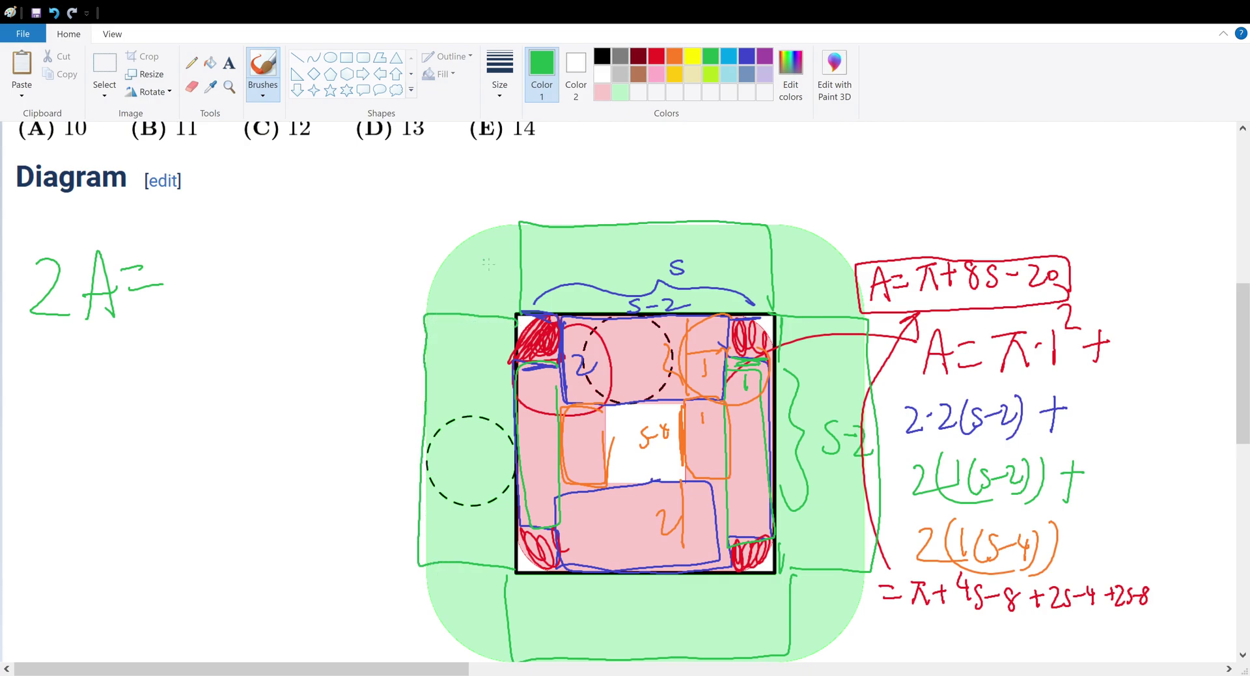
{"action": "mouse_move", "coordinate": [391, 409]}
{"action": "left_mouse_down"}
{"action": "mouse_move", "coordinate": [396, 448]}
{"action": "mouse_move", "coordinate": [364, 457]}
{"action": "left_mouse_up"}
Circle the top-left outer corner in red with a radius line and a 2 label
{"action": "left_click_drag", "start_coordinate": [480, 336], "coordinate": [490, 350]}
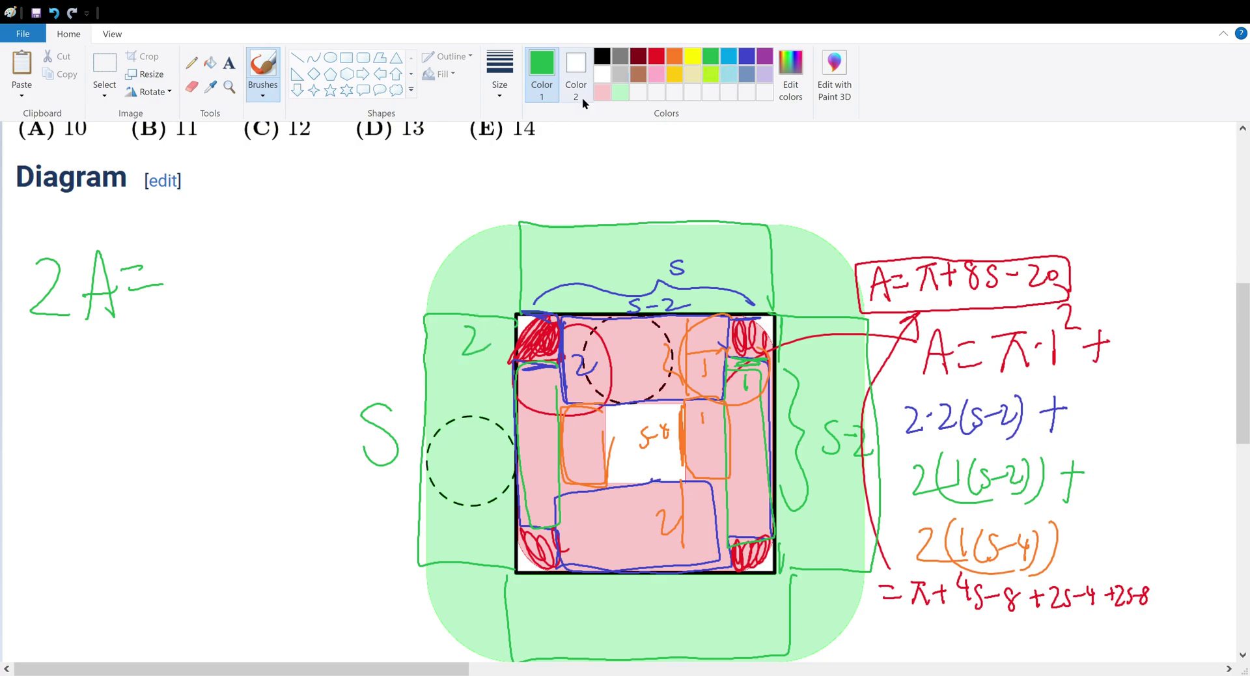
{"action": "left_click", "coordinate": [658, 56]}
{"action": "mouse_move", "coordinate": [509, 239]}
{"action": "left_mouse_down"}
{"action": "mouse_move", "coordinate": [451, 241]}
{"action": "mouse_move", "coordinate": [457, 330]}
{"action": "mouse_move", "coordinate": [521, 267]}
{"action": "mouse_move", "coordinate": [514, 236]}
{"action": "left_mouse_up"}
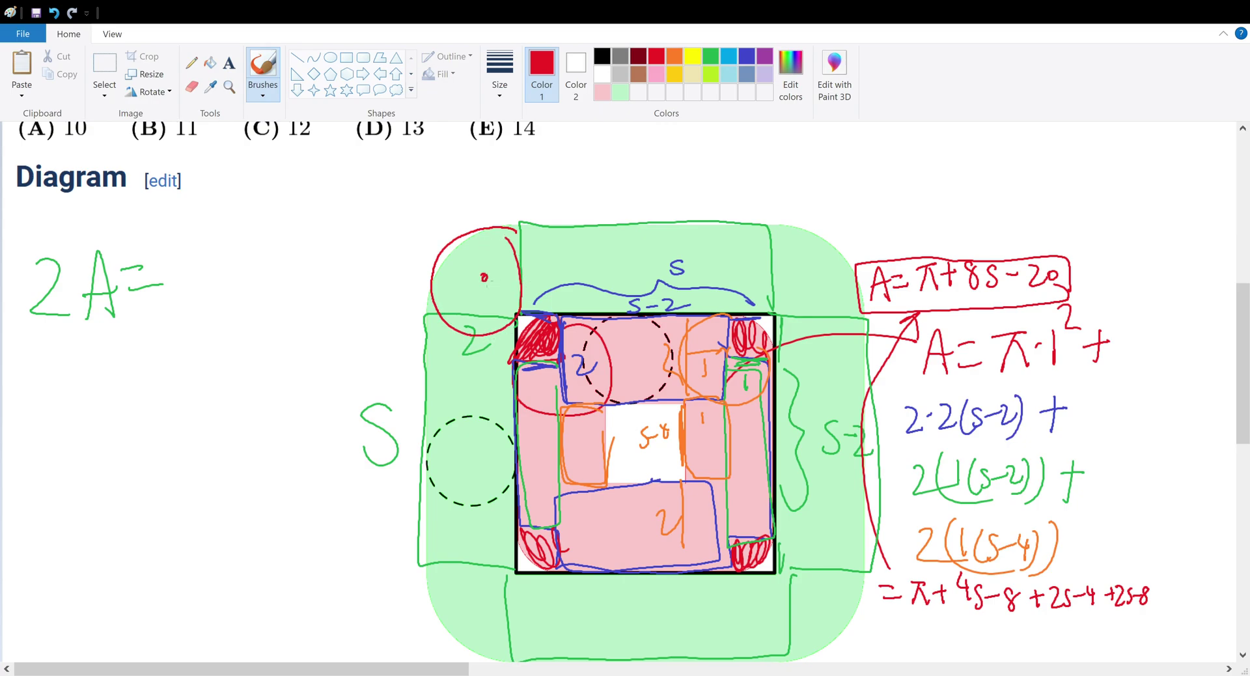
{"action": "left_click_drag", "start_coordinate": [482, 277], "coordinate": [441, 277]}
{"action": "left_click_drag", "start_coordinate": [461, 329], "coordinate": [490, 350]}
{"action": "left_click_drag", "start_coordinate": [525, 229], "coordinate": [631, 221]}
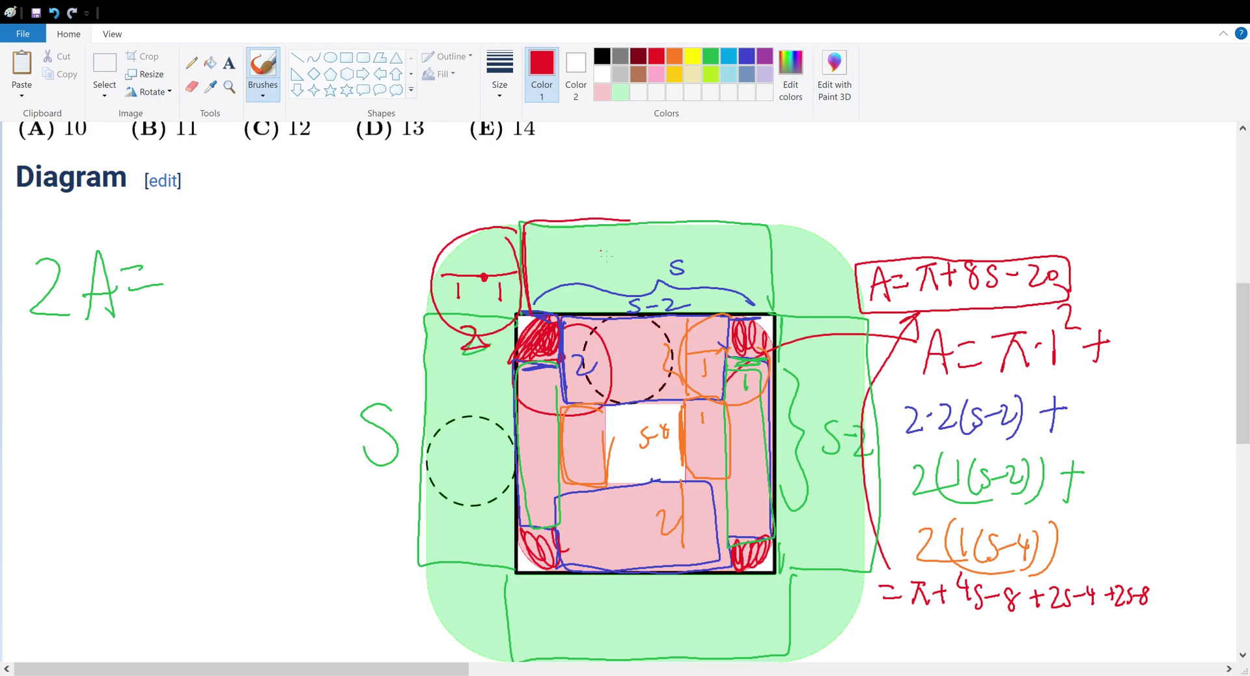
Extend the equation to '2A = 4(2·S) +' and scribble the top-left corner black
{"action": "mouse_move", "coordinate": [183, 249]}
{"action": "left_mouse_down"}
{"action": "mouse_move", "coordinate": [174, 273]}
{"action": "mouse_move", "coordinate": [198, 272]}
{"action": "left_mouse_up"}
{"action": "left_click_drag", "start_coordinate": [190, 253], "coordinate": [193, 301]}
{"action": "left_click_drag", "start_coordinate": [229, 226], "coordinate": [255, 317]}
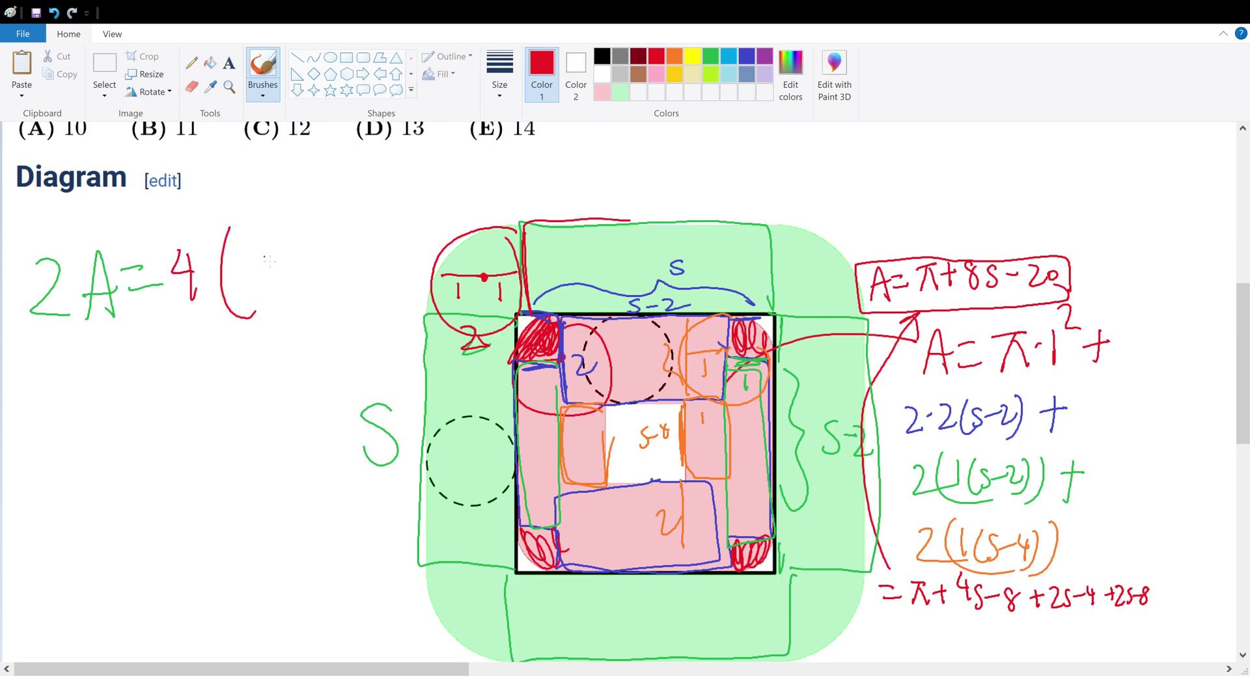
{"action": "left_click_drag", "start_coordinate": [247, 252], "coordinate": [266, 283]}
{"action": "mouse_move", "coordinate": [308, 247]}
{"action": "left_mouse_down"}
{"action": "mouse_move", "coordinate": [293, 282]}
{"action": "mouse_move", "coordinate": [316, 317]}
{"action": "left_mouse_up"}
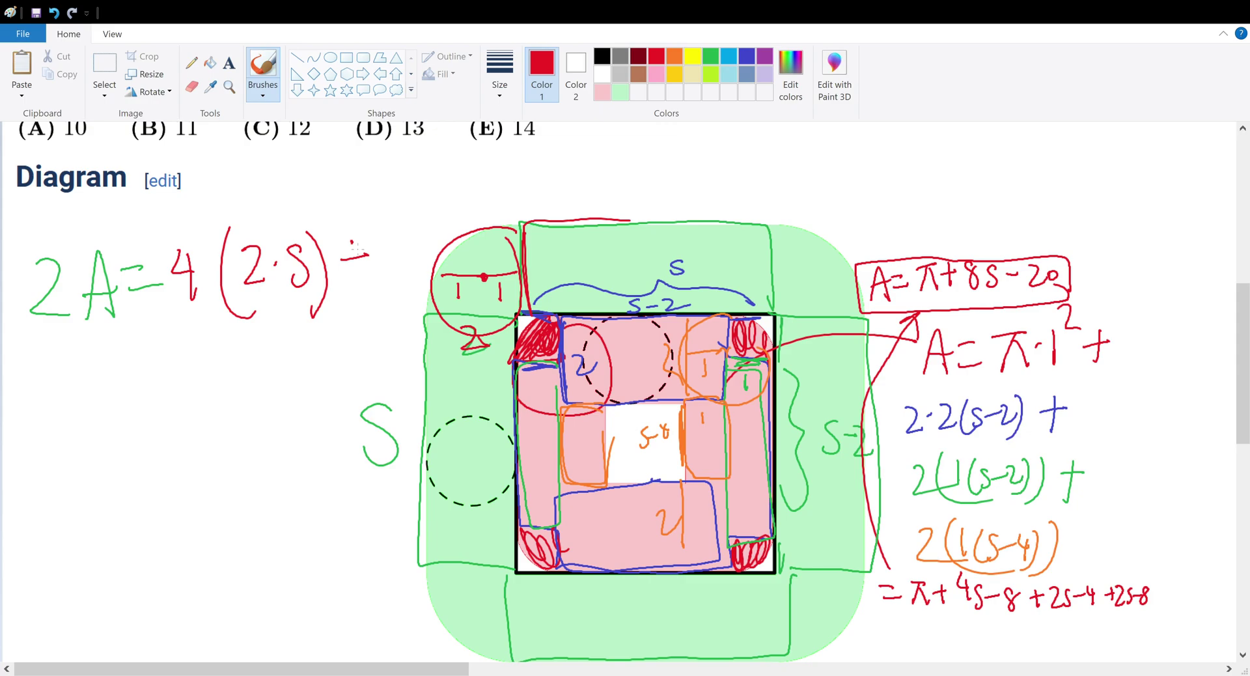
{"action": "left_click_drag", "start_coordinate": [355, 243], "coordinate": [356, 296]}
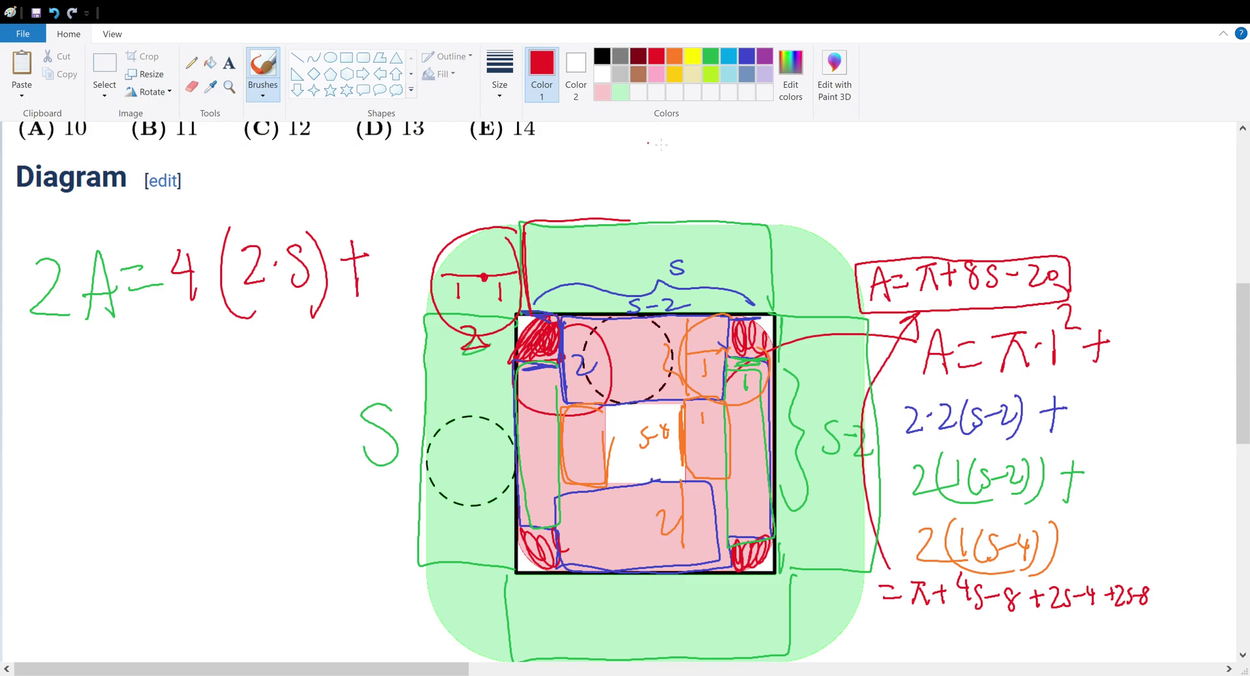
{"action": "left_click", "coordinate": [602, 56]}
{"action": "mouse_move", "coordinate": [497, 232]}
{"action": "left_mouse_down"}
{"action": "mouse_move", "coordinate": [450, 296]}
{"action": "mouse_move", "coordinate": [475, 241]}
{"action": "mouse_move", "coordinate": [495, 300]}
{"action": "mouse_move", "coordinate": [515, 306]}
{"action": "mouse_move", "coordinate": [515, 216]}
{"action": "mouse_move", "coordinate": [422, 312]}
{"action": "mouse_move", "coordinate": [521, 323]}
{"action": "mouse_move", "coordinate": [443, 287]}
{"action": "mouse_move", "coordinate": [492, 320]}
{"action": "mouse_move", "coordinate": [515, 293]}
{"action": "left_mouse_up"}
Sketch a quartered circle with a small square above the diagram and thicken the corner shading
{"action": "mouse_move", "coordinate": [749, 138]}
{"action": "left_mouse_down"}
{"action": "mouse_move", "coordinate": [743, 211]}
{"action": "mouse_move", "coordinate": [748, 138]}
{"action": "left_mouse_up"}
{"action": "left_click_drag", "start_coordinate": [712, 172], "coordinate": [774, 170]}
{"action": "left_click_drag", "start_coordinate": [746, 140], "coordinate": [746, 211]}
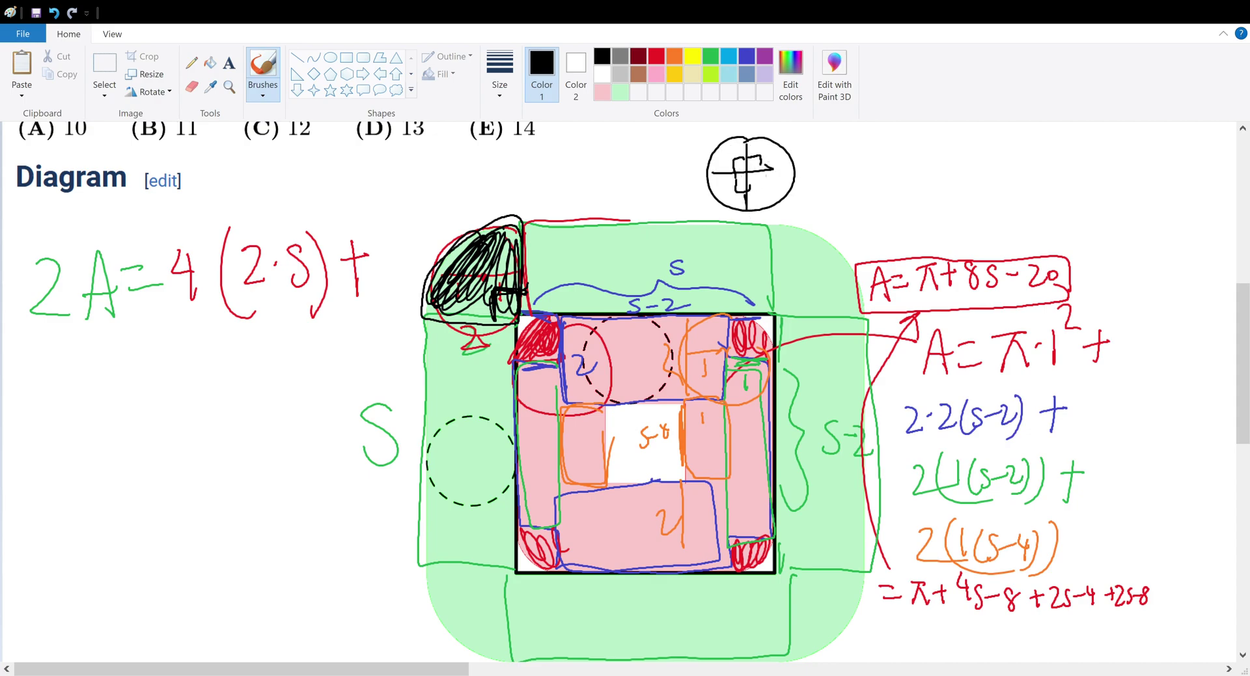
{"action": "left_click_drag", "start_coordinate": [759, 156], "coordinate": [762, 188]}
{"action": "mouse_move", "coordinate": [518, 306]}
{"action": "left_mouse_down"}
{"action": "mouse_move", "coordinate": [514, 247]}
{"action": "mouse_move", "coordinate": [529, 243]}
{"action": "mouse_move", "coordinate": [564, 285]}
{"action": "left_mouse_up"}
Label the corner side 2 and mark the bottom and top-right outer corners with loops
{"action": "left_click_drag", "start_coordinate": [467, 342], "coordinate": [504, 352]}
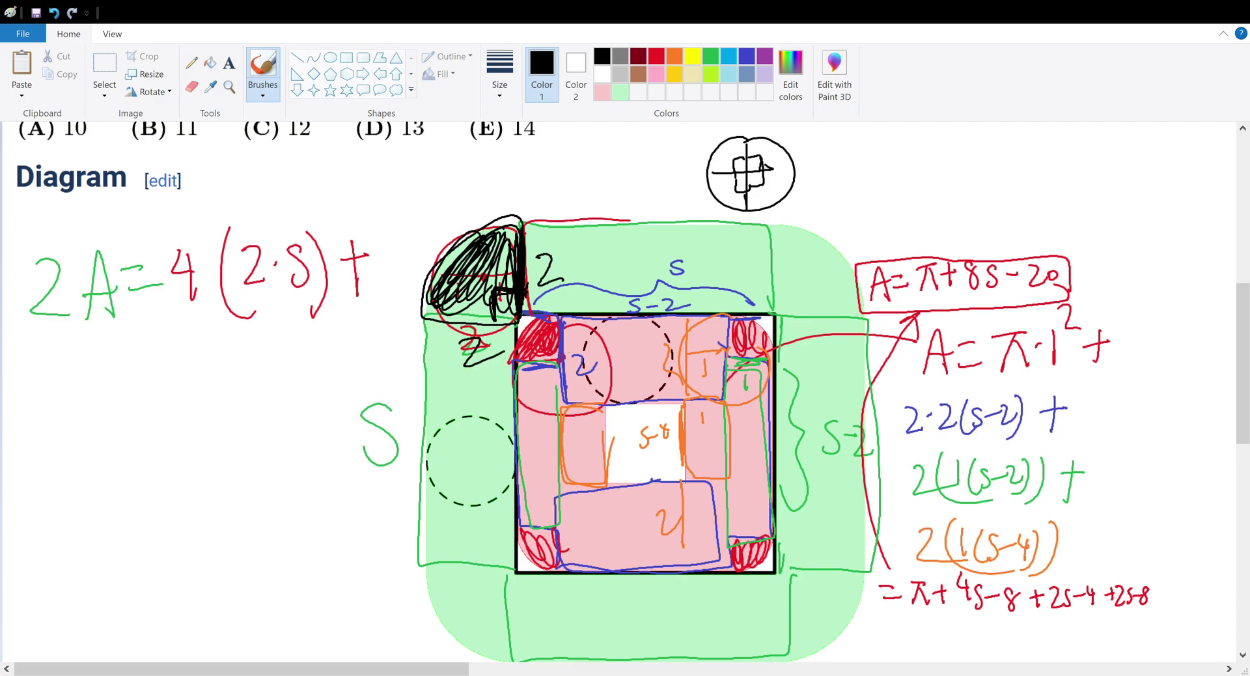
{"action": "mouse_move", "coordinate": [454, 600]}
{"action": "left_mouse_down"}
{"action": "mouse_move", "coordinate": [482, 651]}
{"action": "mouse_move", "coordinate": [525, 624]}
{"action": "left_mouse_up"}
{"action": "mouse_move", "coordinate": [786, 545]}
{"action": "left_mouse_down"}
{"action": "mouse_move", "coordinate": [786, 574]}
{"action": "mouse_move", "coordinate": [844, 610]}
{"action": "mouse_move", "coordinate": [866, 537]}
{"action": "left_mouse_up"}
{"action": "mouse_move", "coordinate": [779, 241]}
{"action": "left_mouse_down"}
{"action": "mouse_move", "coordinate": [804, 306]}
{"action": "mouse_move", "coordinate": [834, 261]}
{"action": "mouse_move", "coordinate": [875, 286]}
{"action": "left_mouse_up"}
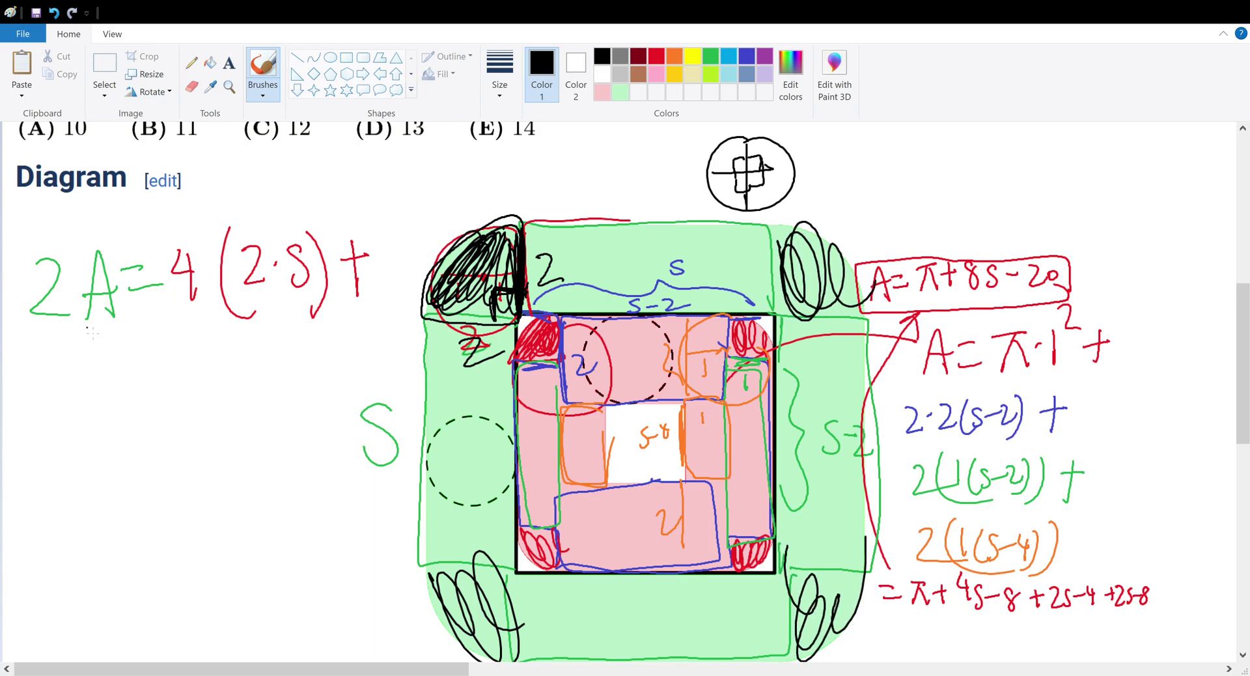
Write π·2² below the outer-area equation
{"action": "mouse_move", "coordinate": [122, 364]}
{"action": "left_mouse_down"}
{"action": "mouse_move", "coordinate": [155, 361]}
{"action": "mouse_move", "coordinate": [132, 414]}
{"action": "left_mouse_up"}
{"action": "left_click_drag", "start_coordinate": [136, 374], "coordinate": [169, 412]}
{"action": "left_click", "coordinate": [197, 396]}
{"action": "left_click_drag", "start_coordinate": [195, 365], "coordinate": [226, 400]}
{"action": "left_click_drag", "start_coordinate": [221, 342], "coordinate": [252, 357]}
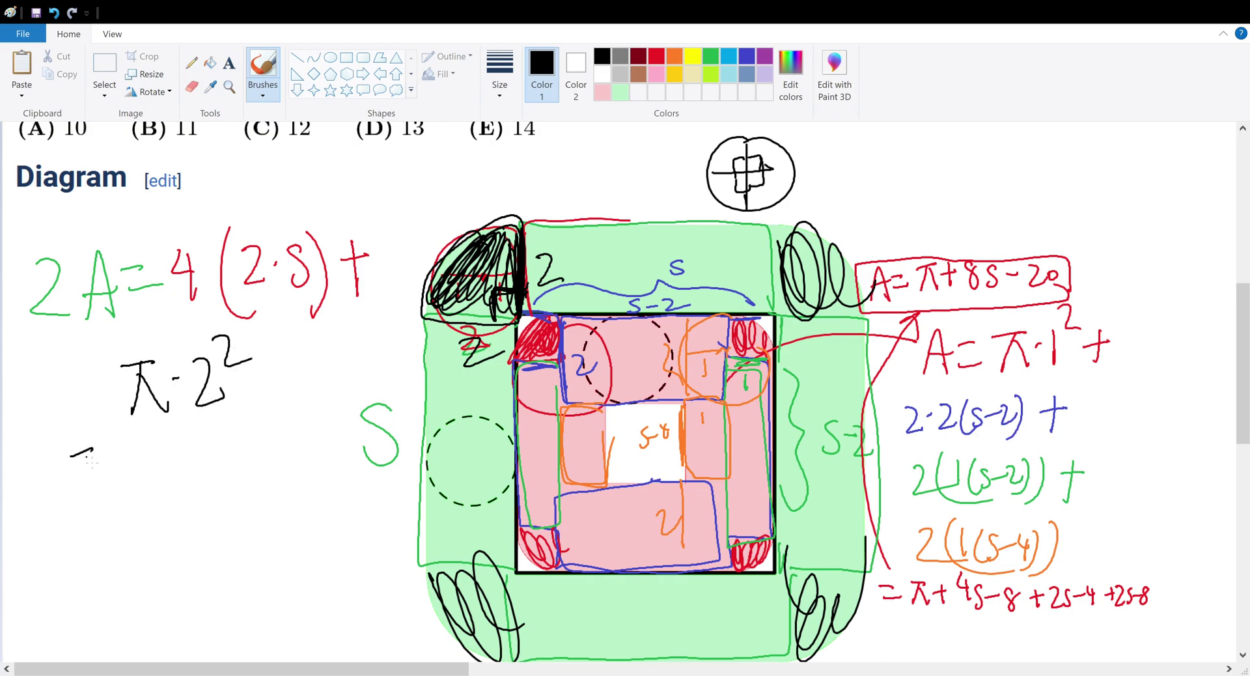
Continue the line with =8S+4π=2A
{"action": "mouse_move", "coordinate": [78, 472]}
{"action": "left_mouse_down"}
{"action": "mouse_move", "coordinate": [148, 448]}
{"action": "mouse_move", "coordinate": [188, 483]}
{"action": "left_mouse_up"}
{"action": "mouse_move", "coordinate": [199, 466]}
{"action": "left_mouse_down"}
{"action": "mouse_move", "coordinate": [232, 459]}
{"action": "mouse_move", "coordinate": [227, 482]}
{"action": "left_mouse_up"}
{"action": "mouse_move", "coordinate": [237, 446]}
{"action": "left_mouse_down"}
{"action": "mouse_move", "coordinate": [259, 456]}
{"action": "mouse_move", "coordinate": [249, 481]}
{"action": "left_mouse_up"}
{"action": "left_click_drag", "start_coordinate": [256, 446], "coordinate": [279, 439]}
{"action": "mouse_move", "coordinate": [269, 442]}
{"action": "left_mouse_down"}
{"action": "mouse_move", "coordinate": [274, 482]}
{"action": "mouse_move", "coordinate": [284, 471]}
{"action": "left_mouse_up"}
{"action": "left_click_drag", "start_coordinate": [292, 446], "coordinate": [318, 458]}
{"action": "mouse_move", "coordinate": [325, 434]}
{"action": "left_mouse_down"}
{"action": "mouse_move", "coordinate": [317, 474]}
{"action": "mouse_move", "coordinate": [347, 466]}
{"action": "left_mouse_up"}
{"action": "left_click_drag", "start_coordinate": [330, 458], "coordinate": [342, 455]}
{"action": "mouse_move", "coordinate": [140, 519]}
{"action": "left_mouse_down"}
{"action": "mouse_move", "coordinate": [138, 567]}
{"action": "mouse_move", "coordinate": [166, 567]}
{"action": "left_mouse_up"}
Write A=4S+2π on the next line and circle the boxed red equation
{"action": "mouse_move", "coordinate": [137, 545]}
{"action": "left_mouse_down"}
{"action": "mouse_move", "coordinate": [235, 534]}
{"action": "mouse_move", "coordinate": [236, 559]}
{"action": "left_mouse_up"}
{"action": "mouse_move", "coordinate": [267, 521]}
{"action": "left_mouse_down"}
{"action": "mouse_move", "coordinate": [247, 554]}
{"action": "mouse_move", "coordinate": [294, 529]}
{"action": "left_mouse_up"}
{"action": "mouse_move", "coordinate": [287, 515]}
{"action": "left_mouse_down"}
{"action": "mouse_move", "coordinate": [290, 549]}
{"action": "mouse_move", "coordinate": [323, 546]}
{"action": "left_mouse_up"}
{"action": "mouse_move", "coordinate": [319, 509]}
{"action": "left_mouse_down"}
{"action": "mouse_move", "coordinate": [342, 493]}
{"action": "mouse_move", "coordinate": [328, 540]}
{"action": "left_mouse_up"}
{"action": "left_click_drag", "start_coordinate": [329, 516], "coordinate": [373, 532]}
{"action": "mouse_move", "coordinate": [1087, 262]}
{"action": "left_mouse_down"}
{"action": "mouse_move", "coordinate": [1018, 227]}
{"action": "mouse_move", "coordinate": [1066, 234]}
{"action": "left_mouse_up"}
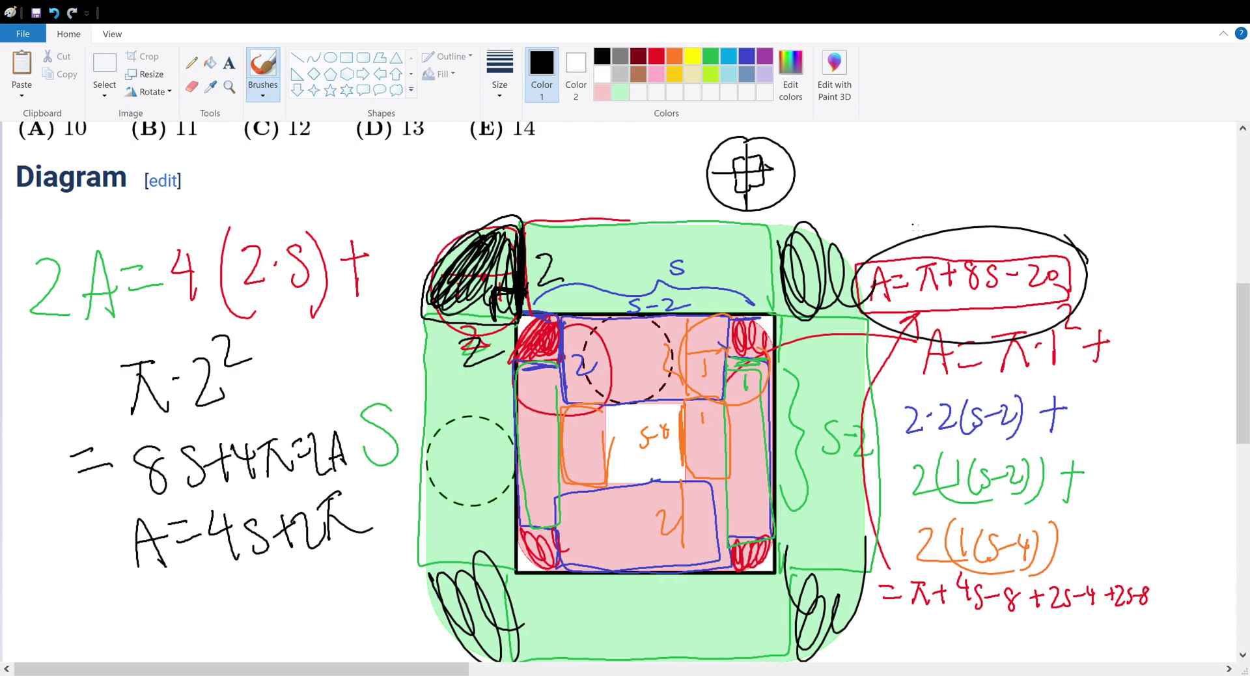
Write A=π+8S−20 below A=4S+2π
{"action": "left_click_drag", "start_coordinate": [144, 616], "coordinate": [171, 614]}
{"action": "left_click_drag", "start_coordinate": [146, 598], "coordinate": [197, 579]}
{"action": "mouse_move", "coordinate": [189, 603]}
{"action": "left_mouse_down"}
{"action": "mouse_move", "coordinate": [254, 570]}
{"action": "mouse_move", "coordinate": [238, 619]}
{"action": "left_mouse_up"}
{"action": "left_click_drag", "start_coordinate": [245, 593], "coordinate": [267, 617]}
{"action": "mouse_move", "coordinate": [263, 596]}
{"action": "left_mouse_down"}
{"action": "mouse_move", "coordinate": [285, 591]}
{"action": "mouse_move", "coordinate": [279, 618]}
{"action": "left_mouse_up"}
{"action": "mouse_move", "coordinate": [303, 582]}
{"action": "left_mouse_down"}
{"action": "mouse_move", "coordinate": [312, 615]}
{"action": "mouse_move", "coordinate": [340, 592]}
{"action": "left_mouse_up"}
{"action": "mouse_move", "coordinate": [340, 577]}
{"action": "left_mouse_down"}
{"action": "mouse_move", "coordinate": [365, 609]}
{"action": "mouse_move", "coordinate": [370, 579]}
{"action": "left_mouse_up"}
Circle both area equations, draw an arrow, and write 4S+2π=π+8S−20 at top right
{"action": "mouse_move", "coordinate": [409, 507]}
{"action": "left_mouse_down"}
{"action": "mouse_move", "coordinate": [346, 489]}
{"action": "mouse_move", "coordinate": [414, 574]}
{"action": "mouse_move", "coordinate": [399, 500]}
{"action": "mouse_move", "coordinate": [692, 210]}
{"action": "mouse_move", "coordinate": [853, 178]}
{"action": "left_mouse_up"}
{"action": "mouse_move", "coordinate": [835, 168]}
{"action": "left_mouse_down"}
{"action": "mouse_move", "coordinate": [857, 176]}
{"action": "mouse_move", "coordinate": [832, 208]}
{"action": "left_mouse_up"}
{"action": "left_click_drag", "start_coordinate": [891, 134], "coordinate": [904, 167]}
{"action": "mouse_move", "coordinate": [929, 141]}
{"action": "left_mouse_down"}
{"action": "mouse_move", "coordinate": [915, 163]}
{"action": "mouse_move", "coordinate": [953, 143]}
{"action": "mouse_move", "coordinate": [941, 158]}
{"action": "left_mouse_up"}
{"action": "mouse_move", "coordinate": [950, 135]}
{"action": "left_mouse_down"}
{"action": "mouse_move", "coordinate": [973, 163]}
{"action": "mouse_move", "coordinate": [994, 163]}
{"action": "left_mouse_up"}
{"action": "left_click_drag", "start_coordinate": [997, 145], "coordinate": [1016, 139]}
{"action": "left_click_drag", "start_coordinate": [1003, 155], "coordinate": [1050, 163]}
{"action": "left_click_drag", "start_coordinate": [1051, 147], "coordinate": [1070, 143]}
{"action": "mouse_move", "coordinate": [1063, 134]}
{"action": "left_mouse_down"}
{"action": "mouse_move", "coordinate": [1072, 161]}
{"action": "mouse_move", "coordinate": [1085, 137]}
{"action": "mouse_move", "coordinate": [1102, 158]}
{"action": "left_mouse_up"}
{"action": "mouse_move", "coordinate": [1119, 148]}
{"action": "left_mouse_down"}
{"action": "mouse_move", "coordinate": [1154, 158]}
{"action": "mouse_move", "coordinate": [1164, 140]}
{"action": "left_mouse_up"}
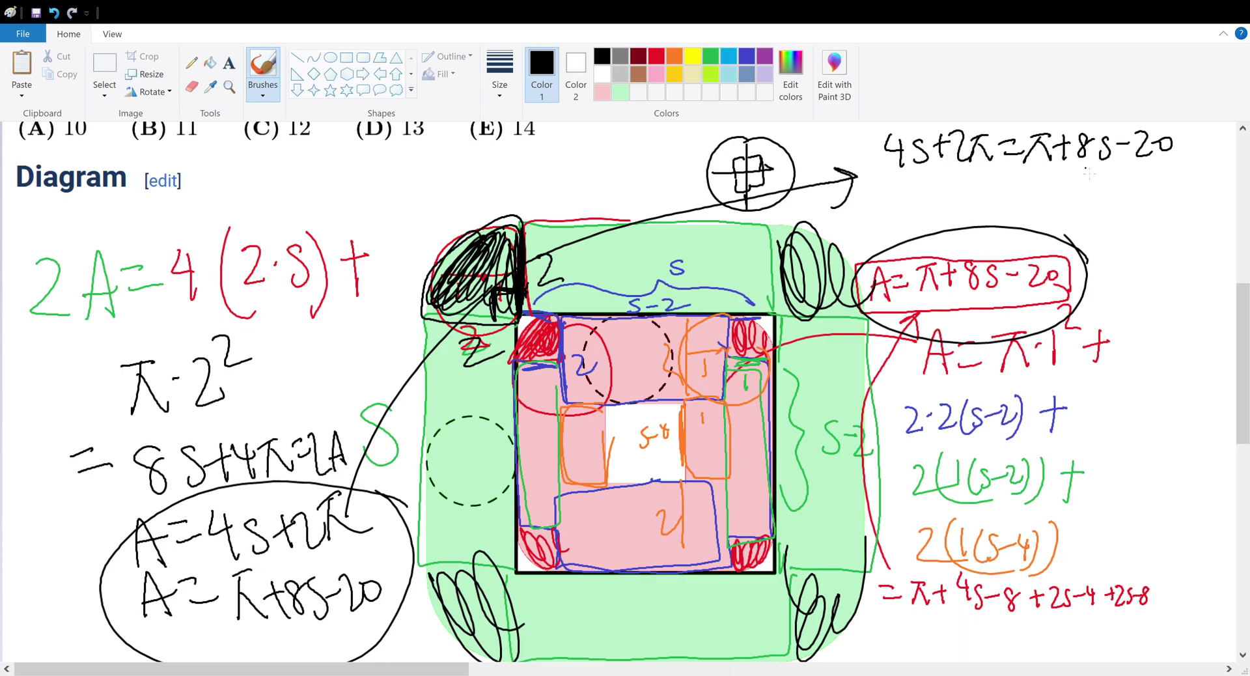
Rearrange the equation as 4S−π−20=0 beside the circled equation
{"action": "left_click_drag", "start_coordinate": [938, 183], "coordinate": [950, 195]}
{"action": "mouse_move", "coordinate": [946, 181]}
{"action": "left_mouse_down"}
{"action": "mouse_move", "coordinate": [944, 206]}
{"action": "mouse_move", "coordinate": [1020, 184]}
{"action": "left_mouse_up"}
{"action": "mouse_move", "coordinate": [1010, 185]}
{"action": "left_mouse_down"}
{"action": "mouse_move", "coordinate": [1003, 205]}
{"action": "mouse_move", "coordinate": [1028, 207]}
{"action": "mouse_move", "coordinate": [1051, 189]}
{"action": "left_mouse_up"}
{"action": "mouse_move", "coordinate": [1049, 183]}
{"action": "left_mouse_down"}
{"action": "mouse_move", "coordinate": [1063, 201]}
{"action": "mouse_move", "coordinate": [1101, 184]}
{"action": "left_mouse_up"}
{"action": "left_click_drag", "start_coordinate": [1089, 192], "coordinate": [1105, 192]}
{"action": "left_click_drag", "start_coordinate": [1130, 180], "coordinate": [1120, 248]}
{"action": "mouse_move", "coordinate": [1134, 222]}
{"action": "left_mouse_down"}
{"action": "mouse_move", "coordinate": [1125, 246]}
{"action": "mouse_move", "coordinate": [1168, 237]}
{"action": "left_mouse_up"}
Write 4S=π+20, then S=5+π/4, and circle the result
{"action": "left_click_drag", "start_coordinate": [1147, 229], "coordinate": [1173, 243]}
{"action": "left_click_drag", "start_coordinate": [1180, 220], "coordinate": [1187, 243]}
{"action": "mouse_move", "coordinate": [1187, 232]}
{"action": "left_mouse_down"}
{"action": "mouse_move", "coordinate": [1203, 232]}
{"action": "mouse_move", "coordinate": [1194, 242]}
{"action": "left_mouse_up"}
{"action": "mouse_move", "coordinate": [1199, 223]}
{"action": "left_mouse_down"}
{"action": "mouse_move", "coordinate": [1211, 238]}
{"action": "mouse_move", "coordinate": [1214, 226]}
{"action": "left_mouse_up"}
{"action": "mouse_move", "coordinate": [1115, 279]}
{"action": "left_mouse_down"}
{"action": "mouse_move", "coordinate": [1102, 298]}
{"action": "mouse_move", "coordinate": [1132, 280]}
{"action": "left_mouse_up"}
{"action": "left_click_drag", "start_coordinate": [1119, 296], "coordinate": [1141, 297]}
{"action": "left_click_drag", "start_coordinate": [1166, 281], "coordinate": [1194, 281]}
{"action": "left_click_drag", "start_coordinate": [1205, 267], "coordinate": [1209, 280]}
{"action": "mouse_move", "coordinate": [1193, 287]}
{"action": "left_mouse_down"}
{"action": "mouse_move", "coordinate": [1215, 285]}
{"action": "mouse_move", "coordinate": [1220, 304]}
{"action": "left_mouse_up"}
{"action": "left_click_drag", "start_coordinate": [1215, 296], "coordinate": [1214, 319]}
{"action": "mouse_move", "coordinate": [1218, 240]}
{"action": "left_mouse_down"}
{"action": "mouse_move", "coordinate": [1230, 290]}
{"action": "mouse_move", "coordinate": [1210, 233]}
{"action": "left_mouse_up"}
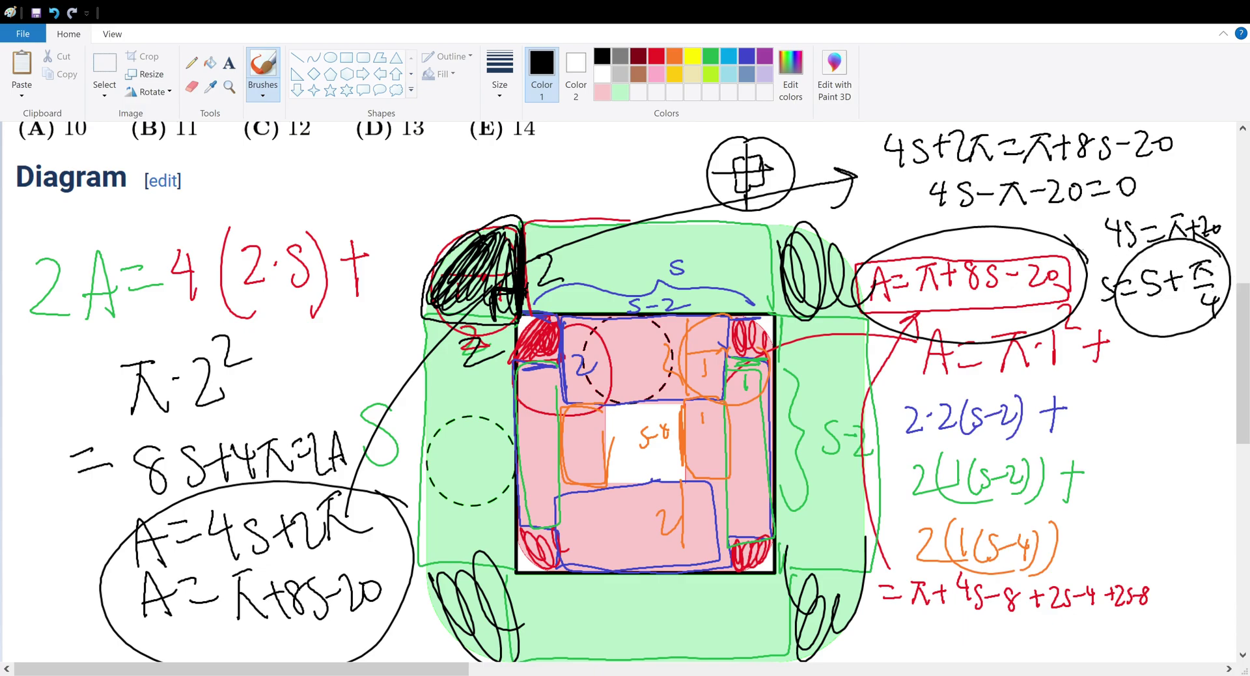
Zoom out to the full problem and circle 'What is a+b+c?' and the bπ/c fraction
{"action": "scroll", "coordinate": [1155, 398], "scroll_direction": "down", "scroll_amount": 1}
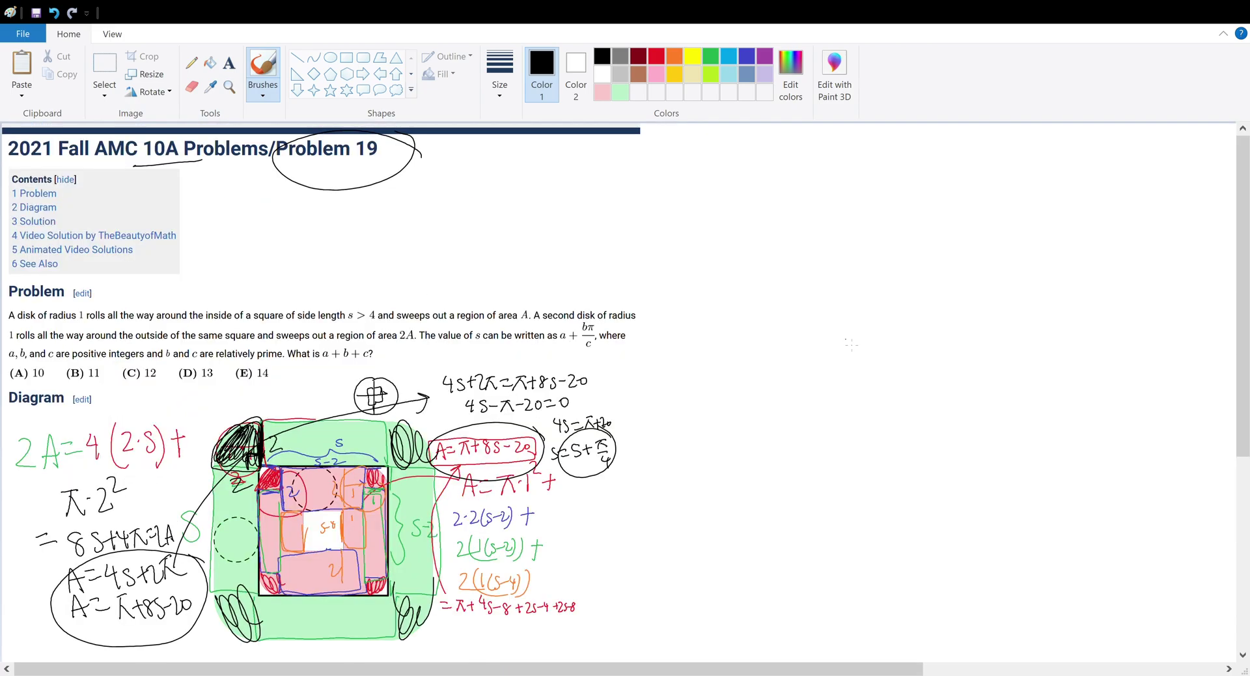
{"action": "left_click_drag", "start_coordinate": [391, 342], "coordinate": [380, 323]}
{"action": "mouse_move", "coordinate": [593, 307]}
{"action": "left_mouse_down"}
{"action": "mouse_move", "coordinate": [545, 317]}
{"action": "mouse_move", "coordinate": [596, 306]}
{"action": "left_mouse_up"}
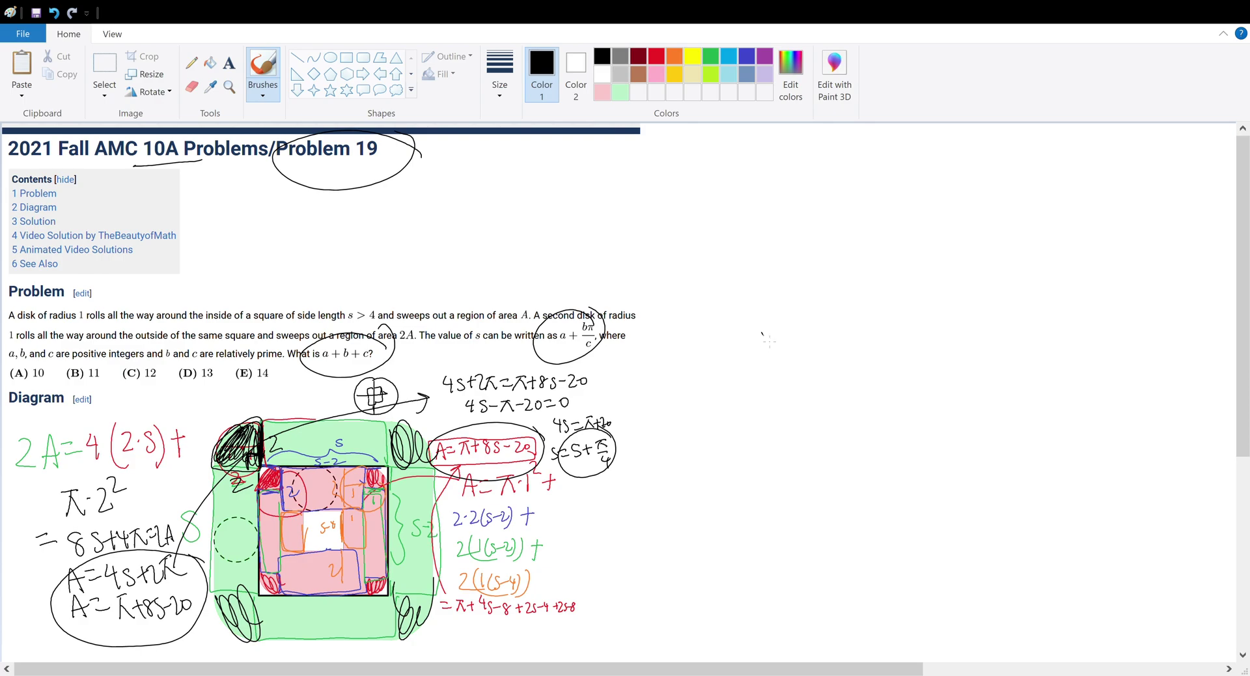
Write a=5, b=1 and c=4 beside the problem
{"action": "left_click_drag", "start_coordinate": [770, 333], "coordinate": [782, 355]}
{"action": "mouse_move", "coordinate": [786, 336]}
{"action": "left_mouse_down"}
{"action": "mouse_move", "coordinate": [804, 334]}
{"action": "mouse_move", "coordinate": [826, 357]}
{"action": "left_mouse_up"}
{"action": "mouse_move", "coordinate": [918, 309]}
{"action": "left_mouse_down"}
{"action": "mouse_move", "coordinate": [914, 355]}
{"action": "mouse_move", "coordinate": [962, 339]}
{"action": "left_mouse_up"}
{"action": "left_click_drag", "start_coordinate": [943, 352], "coordinate": [981, 340]}
{"action": "left_click_drag", "start_coordinate": [994, 318], "coordinate": [994, 358]}
{"action": "left_click_drag", "start_coordinate": [814, 416], "coordinate": [822, 456]}
{"action": "left_click_drag", "start_coordinate": [856, 428], "coordinate": [876, 439]}
{"action": "left_click_drag", "start_coordinate": [902, 413], "coordinate": [890, 468]}
{"action": "left_click_drag", "start_coordinate": [776, 507], "coordinate": [762, 562]}
{"action": "mouse_move", "coordinate": [787, 535]}
{"action": "left_mouse_down"}
{"action": "mouse_move", "coordinate": [811, 531]}
{"action": "mouse_move", "coordinate": [813, 556]}
{"action": "left_mouse_up"}
Write the sum 5+4+1=10 below c=4
{"action": "mouse_move", "coordinate": [829, 513]}
{"action": "left_mouse_down"}
{"action": "mouse_move", "coordinate": [853, 528]}
{"action": "mouse_move", "coordinate": [850, 559]}
{"action": "left_mouse_up"}
{"action": "left_click_drag", "start_coordinate": [867, 529], "coordinate": [894, 521]}
{"action": "mouse_move", "coordinate": [893, 504]}
{"action": "left_mouse_down"}
{"action": "mouse_move", "coordinate": [892, 559]}
{"action": "mouse_move", "coordinate": [914, 555]}
{"action": "left_mouse_up"}
{"action": "left_click_drag", "start_coordinate": [935, 526], "coordinate": [960, 517]}
{"action": "mouse_move", "coordinate": [1013, 487]}
{"action": "left_mouse_down"}
{"action": "mouse_move", "coordinate": [1001, 542]}
{"action": "mouse_move", "coordinate": [1025, 501]}
{"action": "left_mouse_up"}
{"action": "left_click_drag", "start_coordinate": [1004, 506], "coordinate": [1030, 498]}
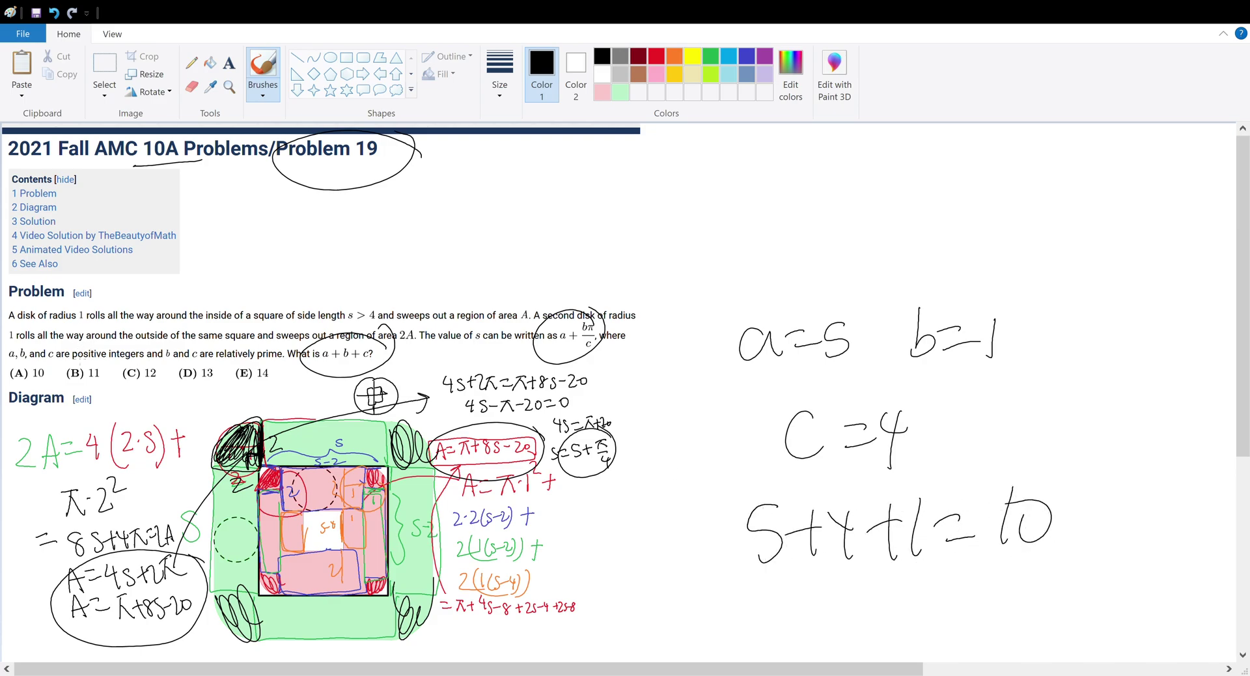